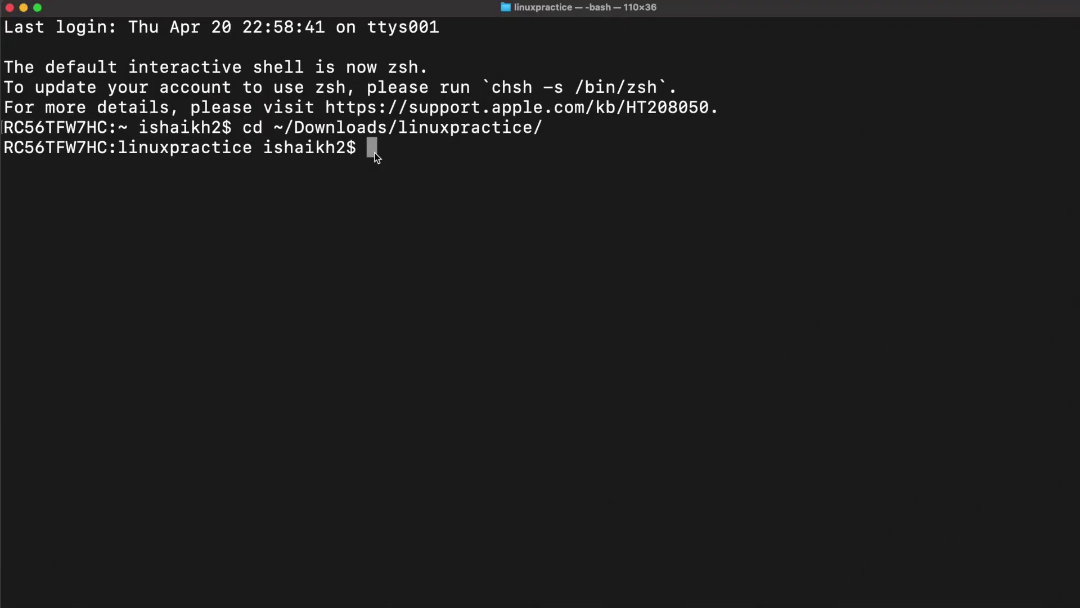
{"action": "type", "text": "cat"}
Correct the typed command and launch nano on input.txt from the linuxpractice folder.
{"action": "key", "text": "BackSpace"}
{"action": "key", "text": "BackSpace"}
{"action": "key", "text": "BackSpace"}
{"action": "type", "text": "nano"}
{"action": "key", "text": "BackSpace"}
{"action": "key", "text": "BackSpace"}
{"action": "type", "text": "no"}
{"action": "type", "text": " in"}
{"action": "type", "text": "put.txt"}
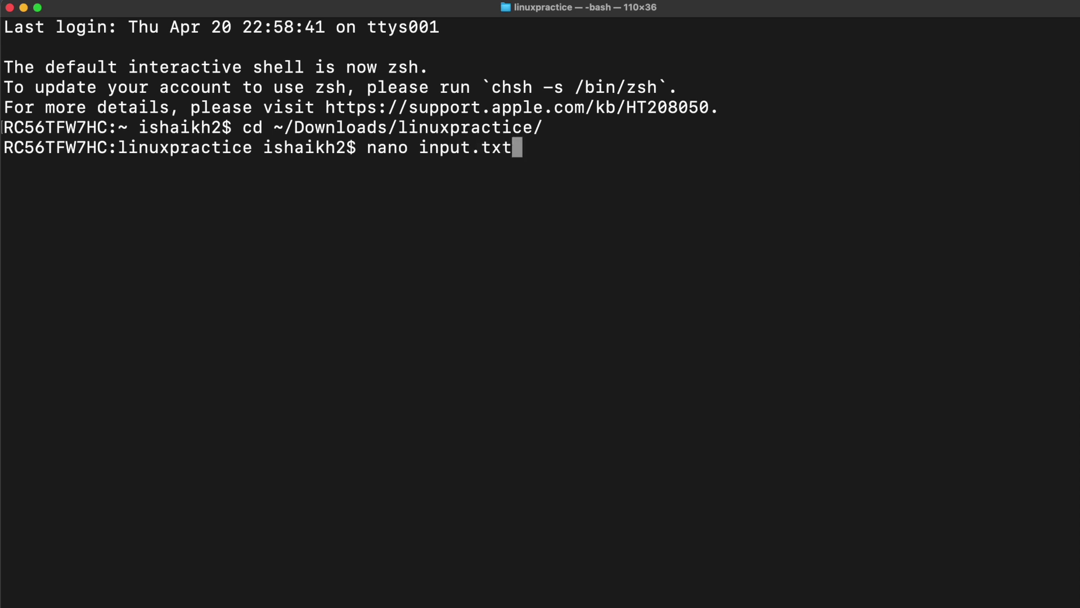
{"action": "key", "text": "Return"}
{"action": "type", "text": "a"}
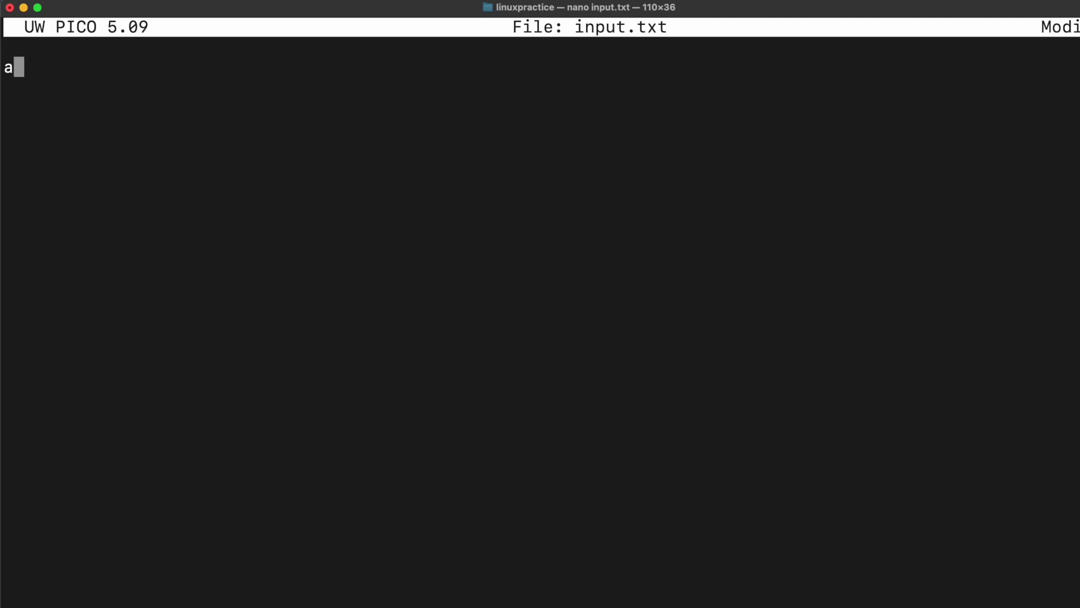
Write the tab-separated header row title, name, div and start the first data row.
{"action": "key", "text": "BackSpace"}
{"action": "type", "text": "ti"}
{"action": "type", "text": "tle"}
{"action": "key", "text": "Tab"}
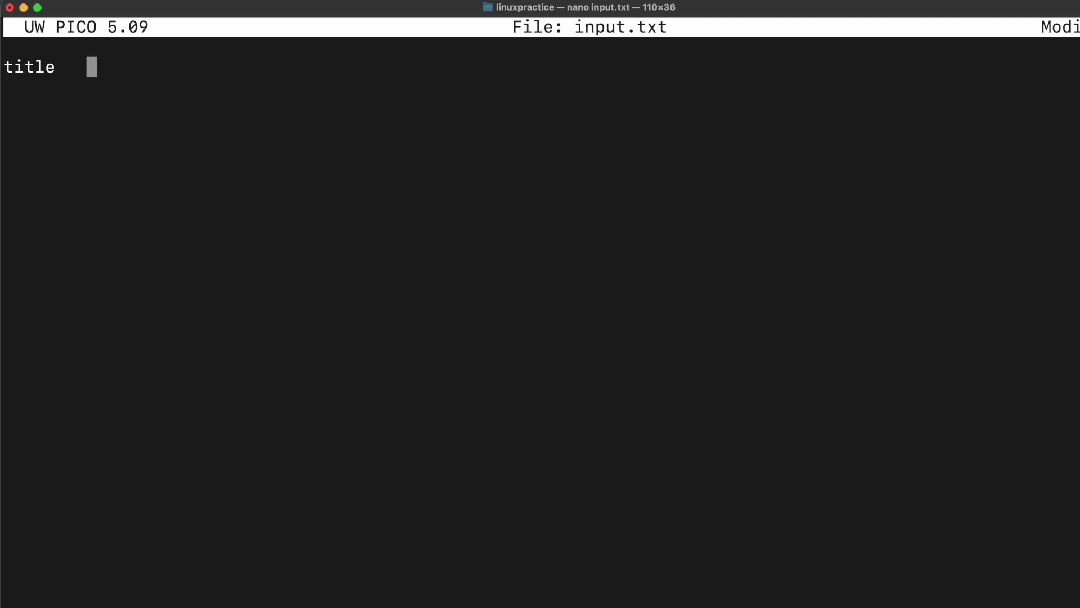
{"action": "type", "text": "name"}
{"action": "key", "text": "Tab"}
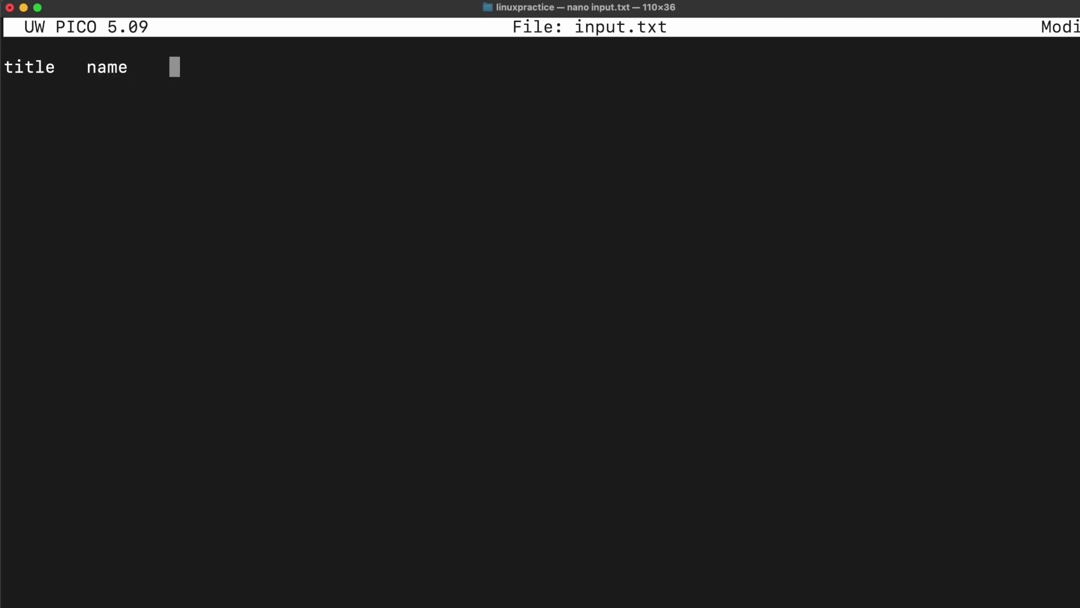
{"action": "type", "text": "div"}
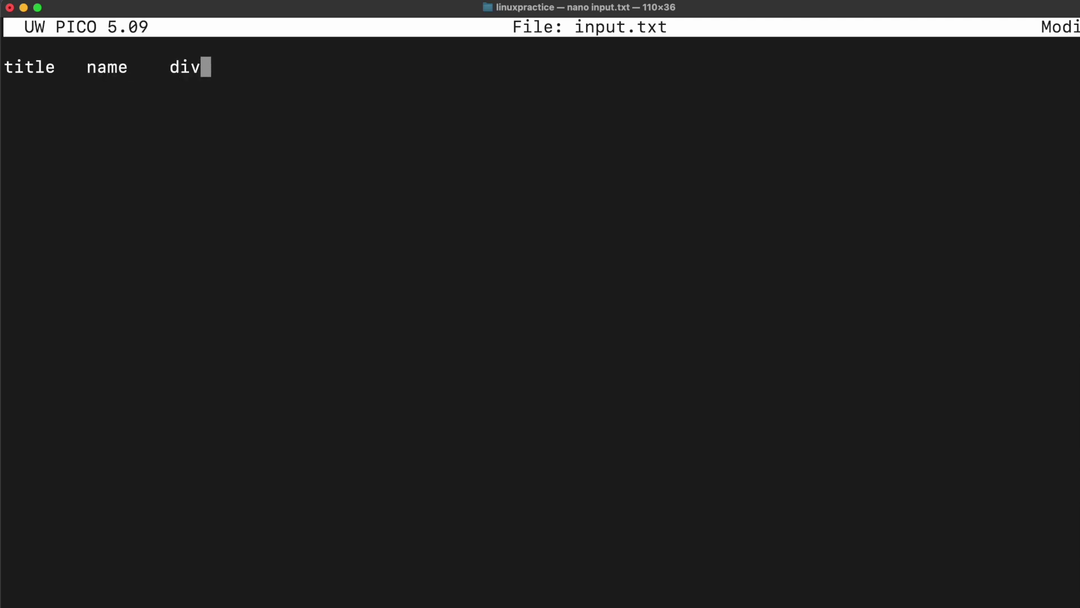
{"action": "key", "text": "Return"}
{"action": "type", "text": "1"}
Add two numbered data rows with names and divisions A and B, columns separated by tabs.
{"action": "key", "text": "Tab"}
{"action": "type", "text": "Ismai"}
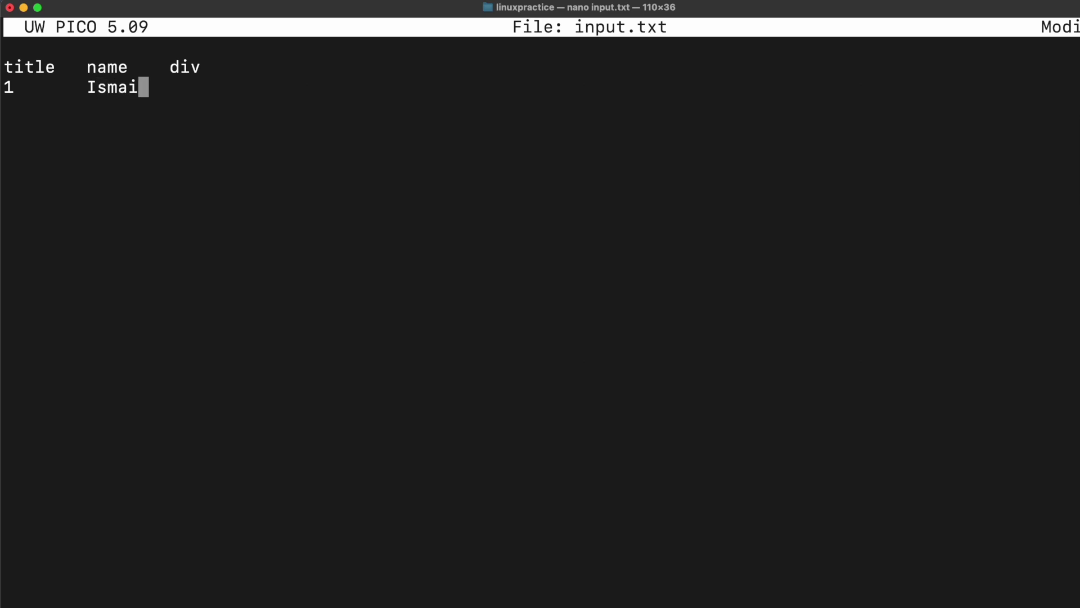
{"action": "type", "text": "l"}
{"action": "key", "text": "Tab"}
{"action": "type", "text": "A"}
{"action": "key", "text": "Return"}
{"action": "type", "text": "1"}
{"action": "key", "text": "BackSpace"}
{"action": "type", "text": "2"}
{"action": "key", "text": "Tab"}
{"action": "type", "text": "Shaikh"}
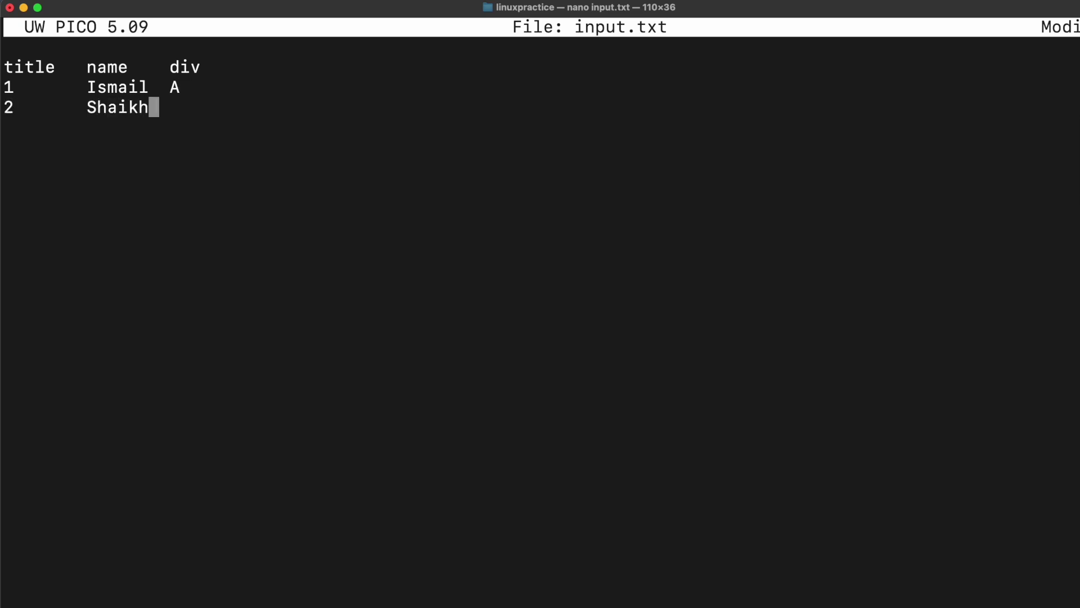
{"action": "key", "text": "Tab"}
{"action": "type", "text": "B"}
{"action": "key", "text": "super+o"}
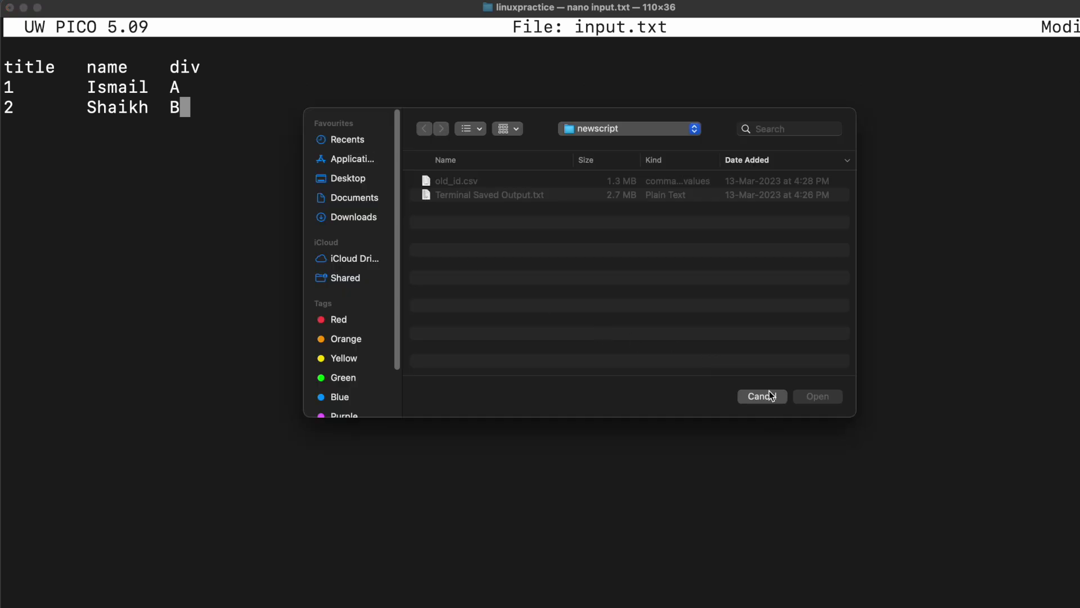
Cancel the stray Open dialog, write input.txt to disk and exit nano to the shell.
{"action": "left_click", "coordinate": [771, 396]}
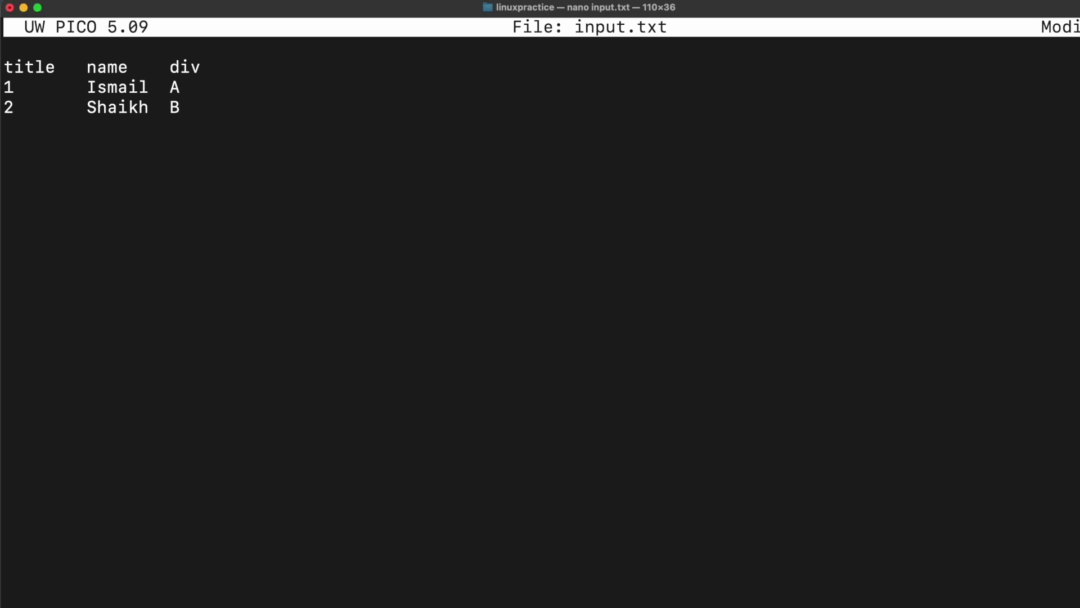
{"action": "key", "text": "Return"}
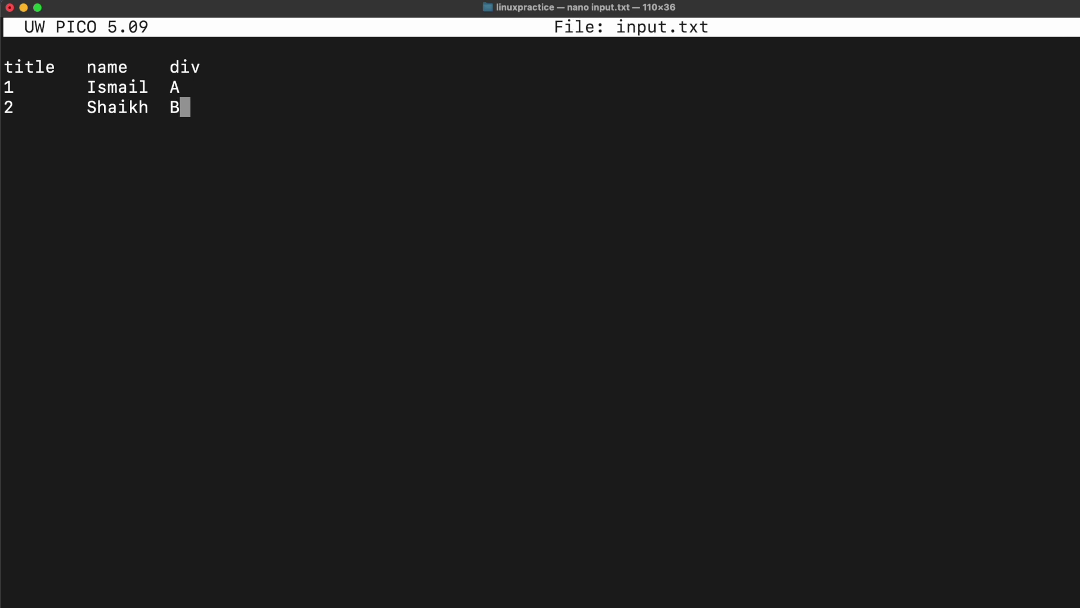
{"action": "key", "text": "ctrl+x"}
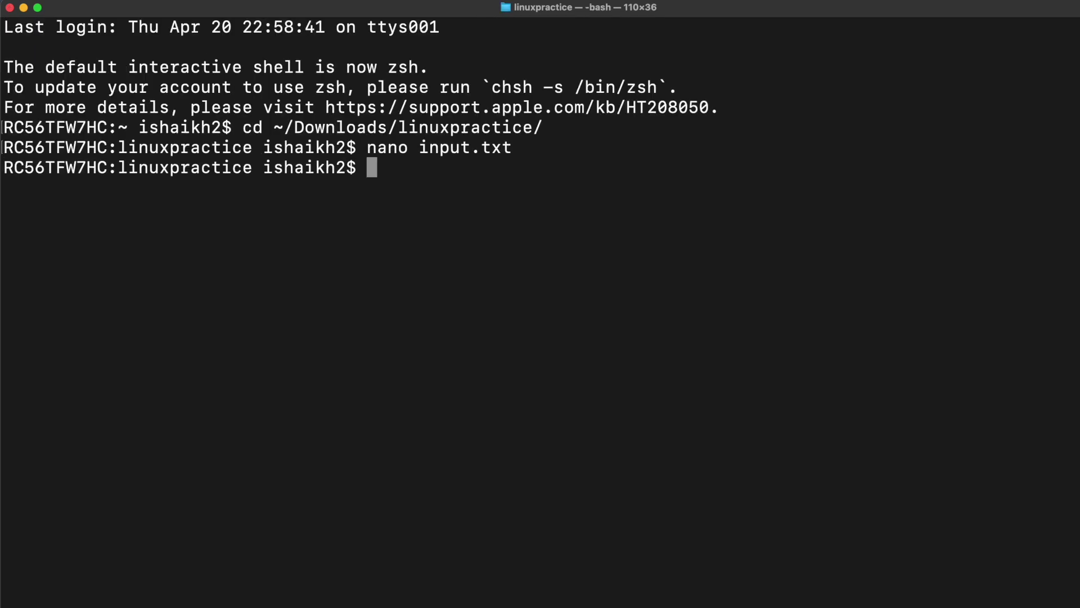
{"action": "type", "text": "cat "}
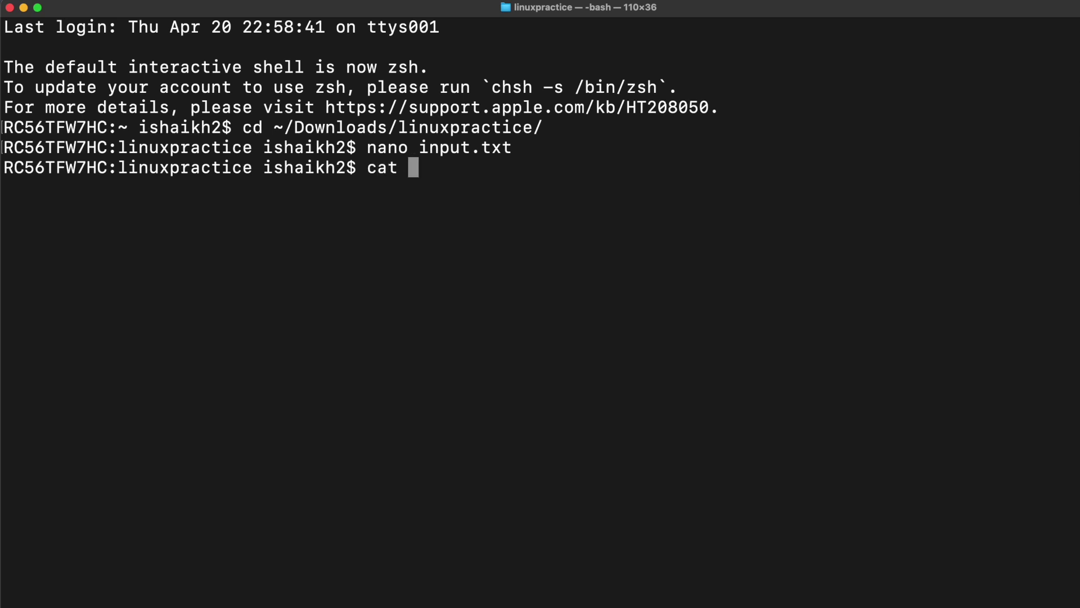
{"action": "type", "text": "un"}
Run cat input.txt to print the title/name/div header and two data rows.
{"action": "key", "text": "BackSpace"}
{"action": "key", "text": "BackSpace"}
{"action": "type", "text": "input"}
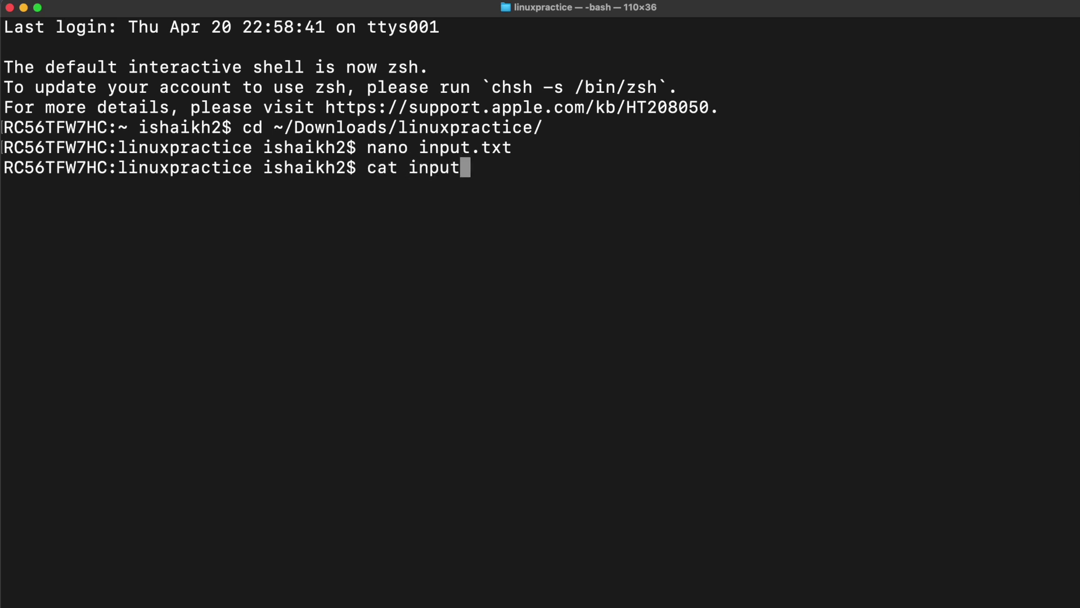
{"action": "type", "text": "."}
{"action": "key", "text": "Tab"}
{"action": "key", "text": "BackSpace"}
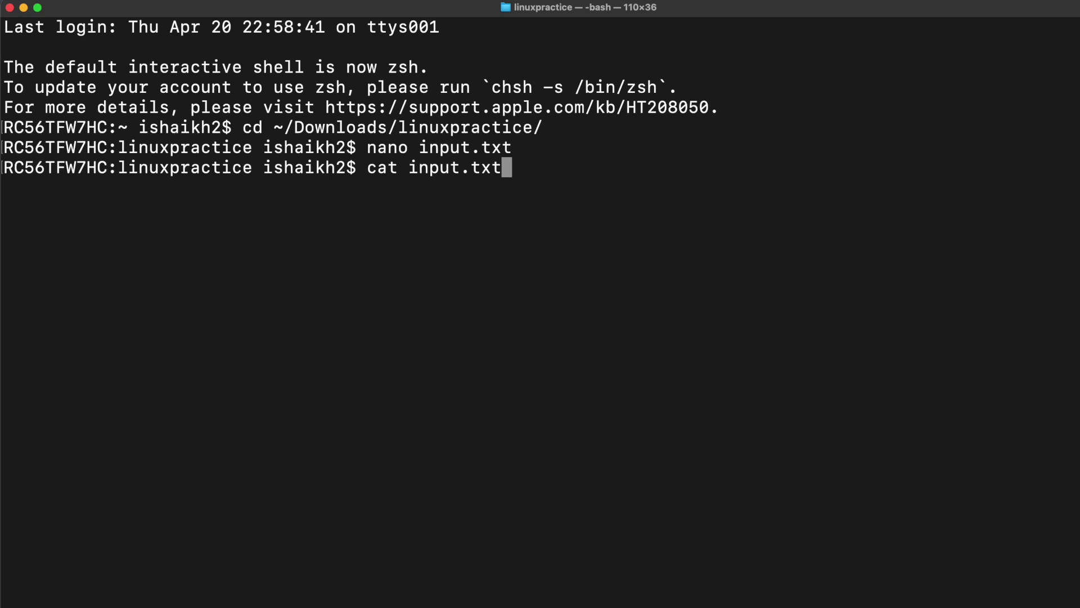
{"action": "key", "text": "Return"}
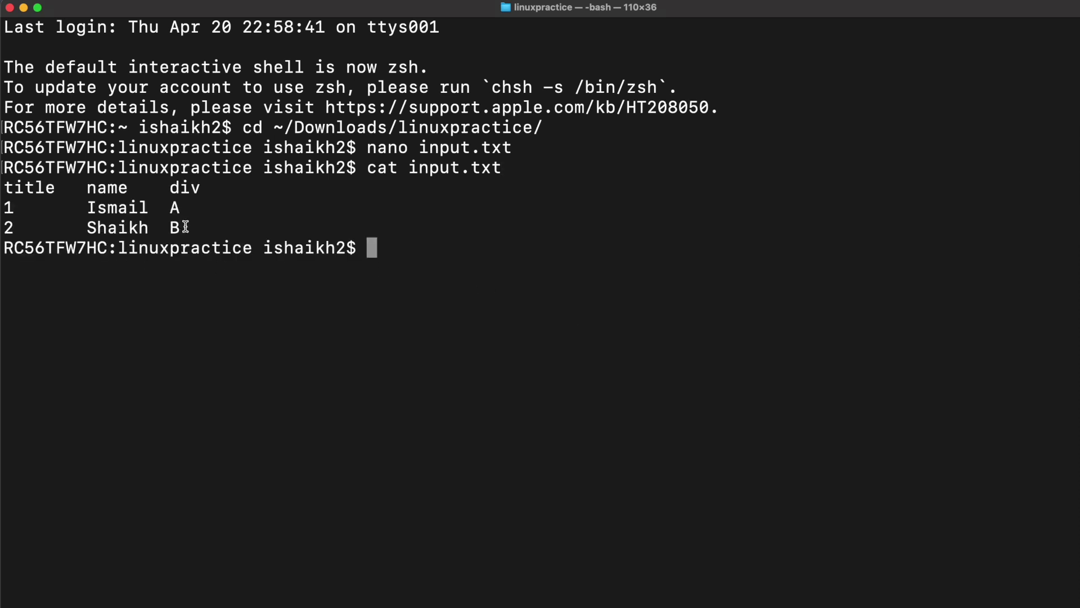
Highlight the printed lines, the title and name headings and the .txt extension to point them out.
{"action": "left_click_drag", "start_coordinate": [184, 227], "coordinate": [6, 188]}
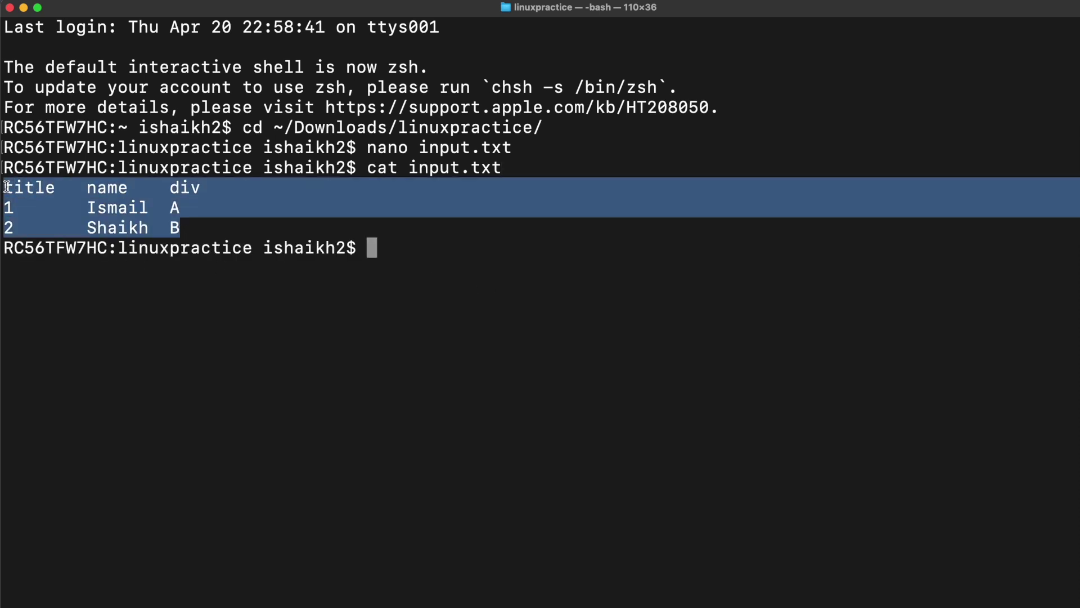
{"action": "left_click", "coordinate": [125, 193]}
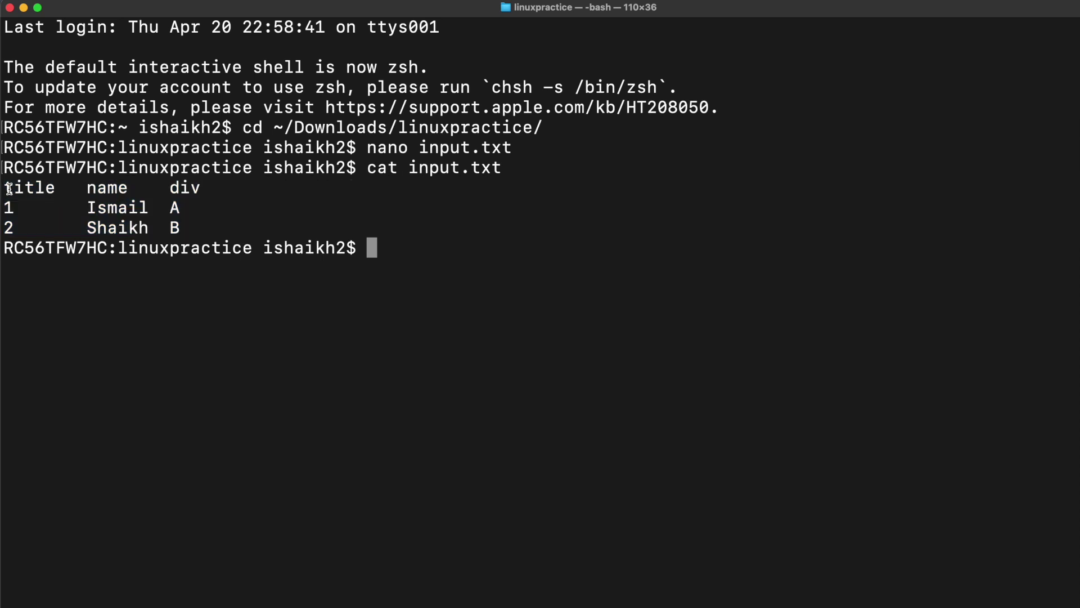
{"action": "left_click_drag", "start_coordinate": [5, 189], "coordinate": [118, 189]}
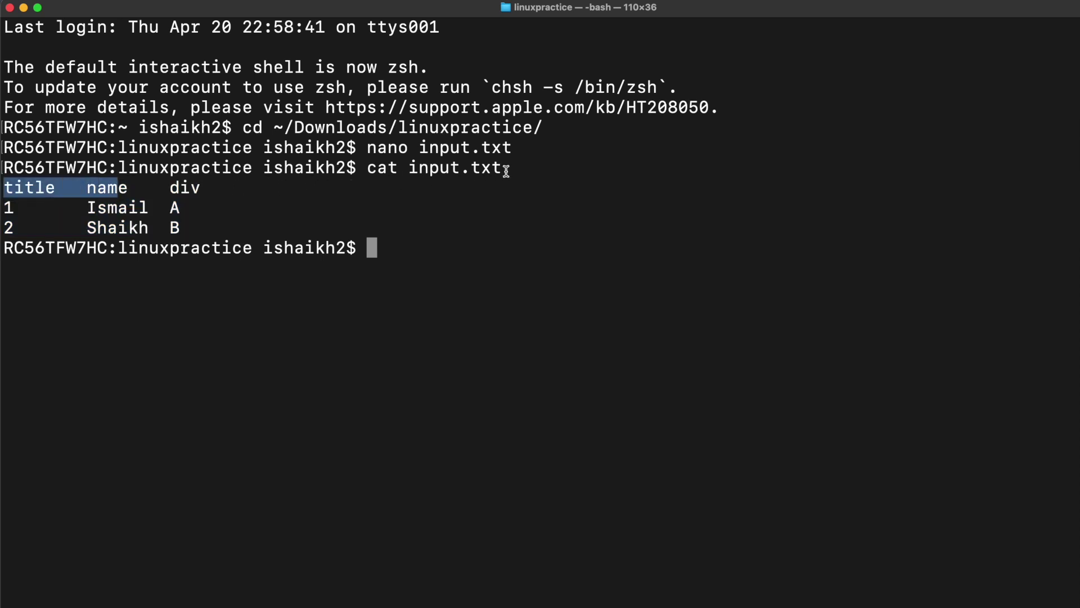
{"action": "left_click_drag", "start_coordinate": [503, 170], "coordinate": [462, 169]}
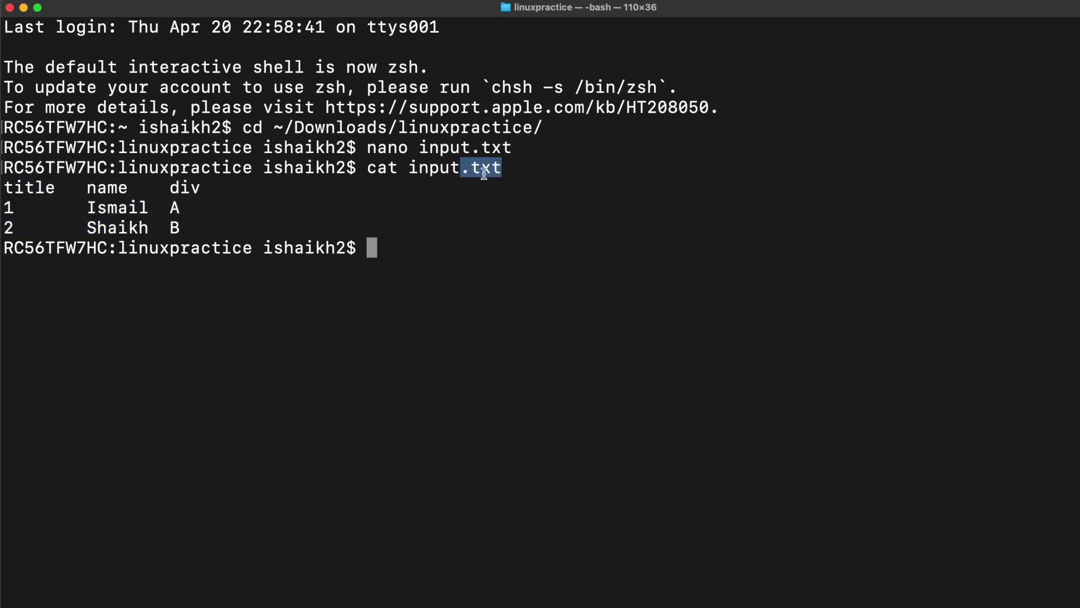
{"action": "left_click", "coordinate": [472, 189]}
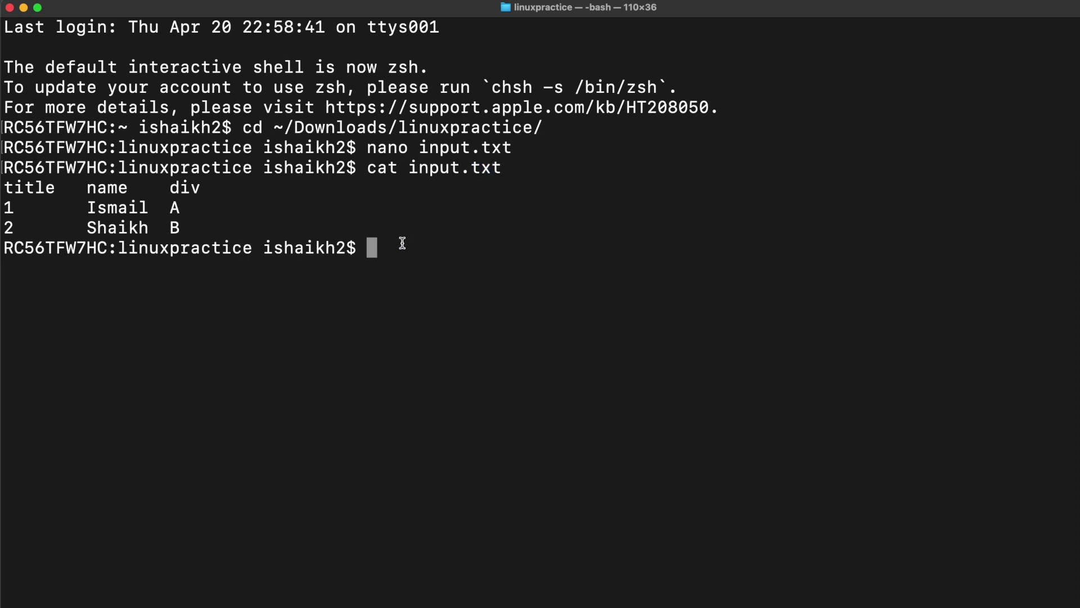
{"action": "type", "text": "cat"}
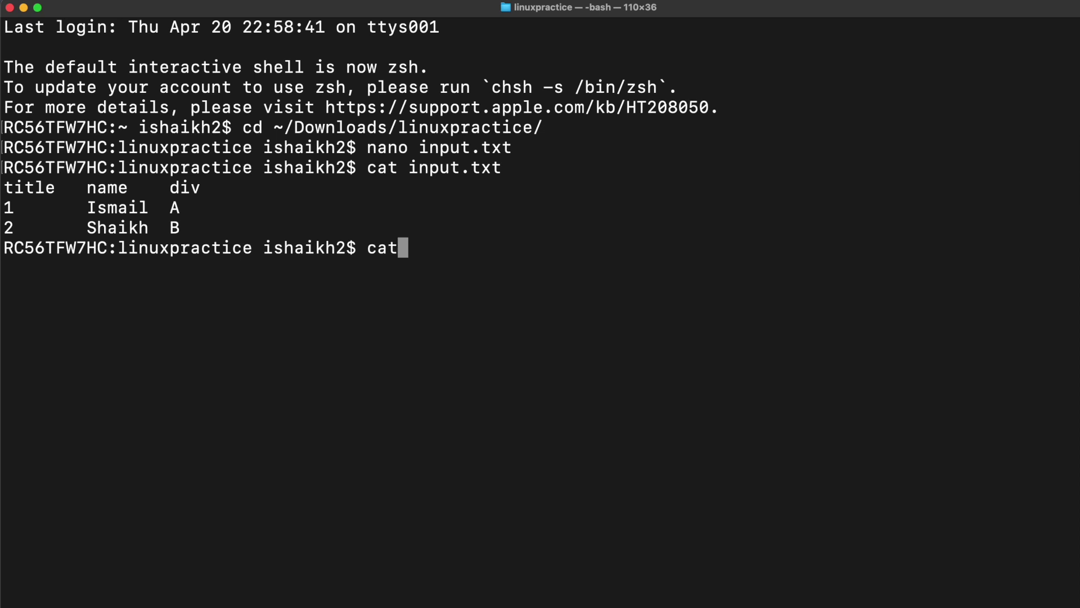
{"action": "type", "text": " input"}
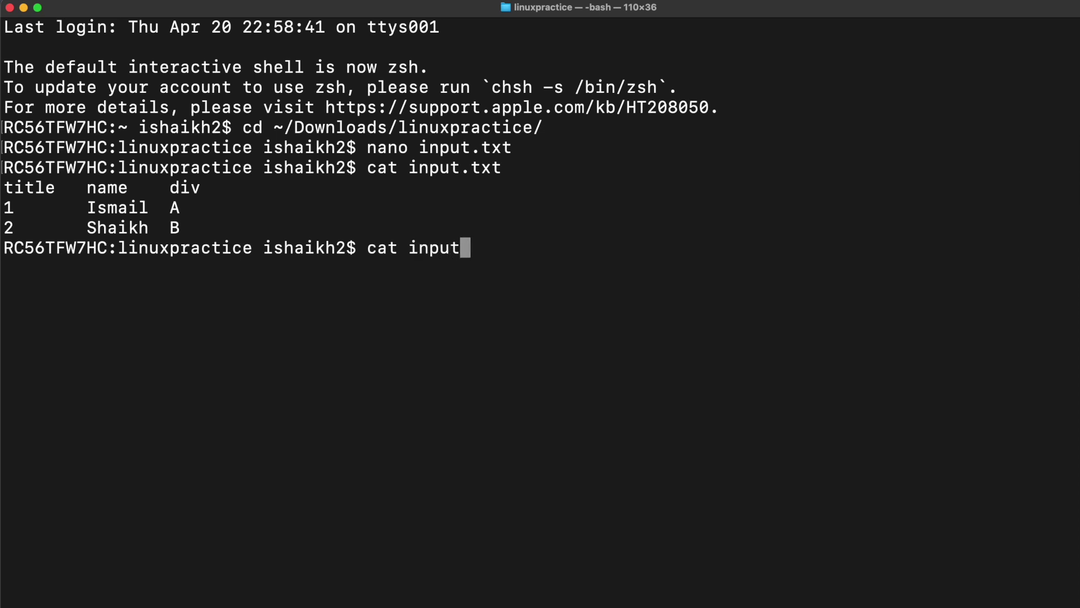
{"action": "type", "text": ".txt"}
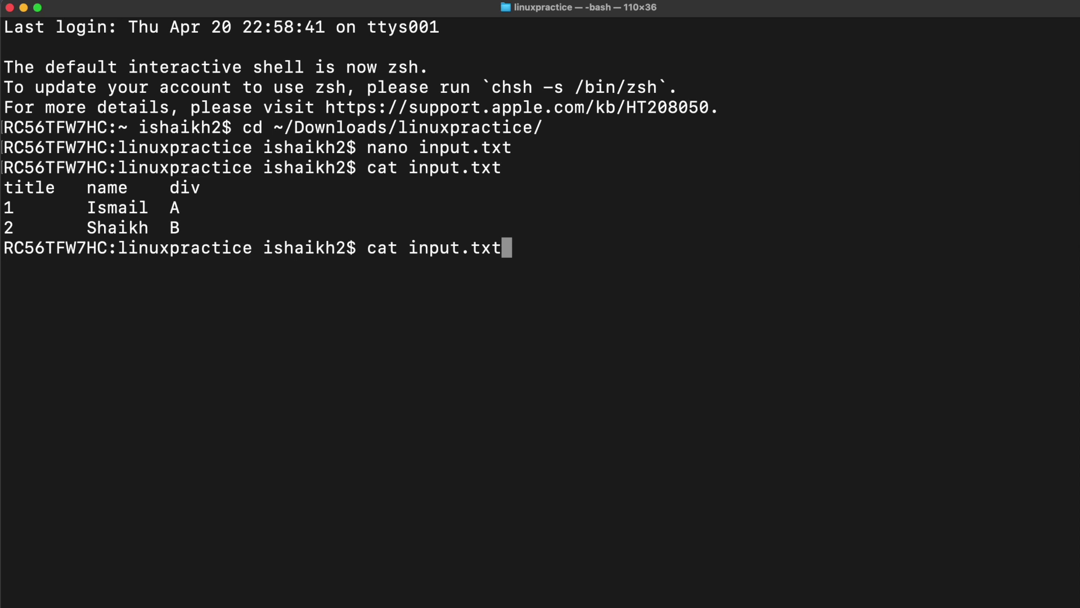
{"action": "type", "text": " |"}
{"action": "type", "text": " tr"}
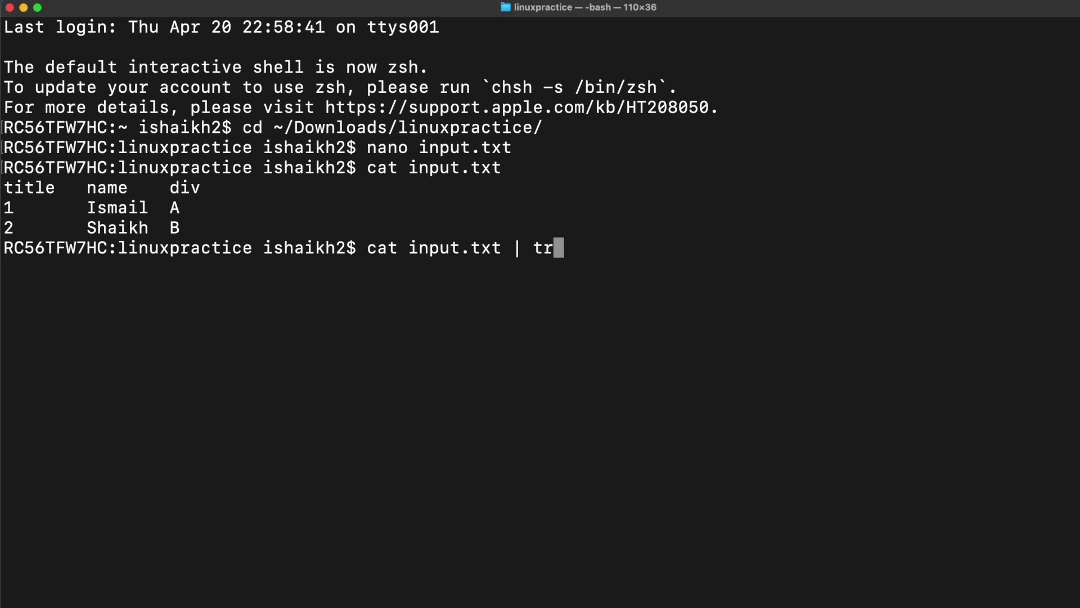
{"action": "type", "text": " '"}
{"action": "type", "text": "\\t"}
{"action": "type", "text": "'"}
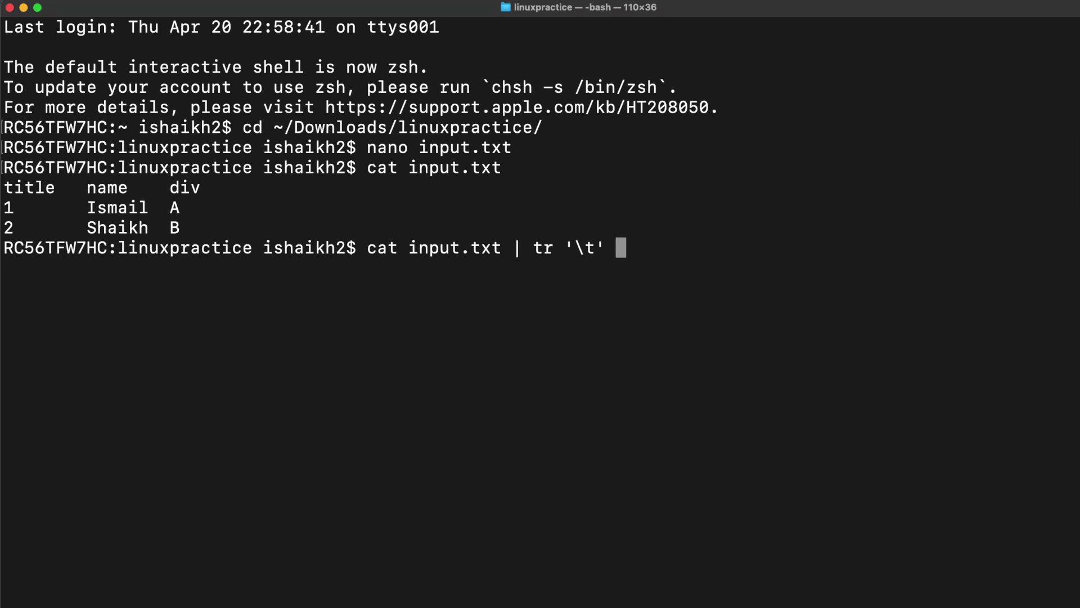
{"action": "type", "text": " '"}
{"action": "type", "text": ","}
{"action": "type", "text": "'"}
{"action": "type", "text": " > "}
{"action": "type", "text": "output.tx"}
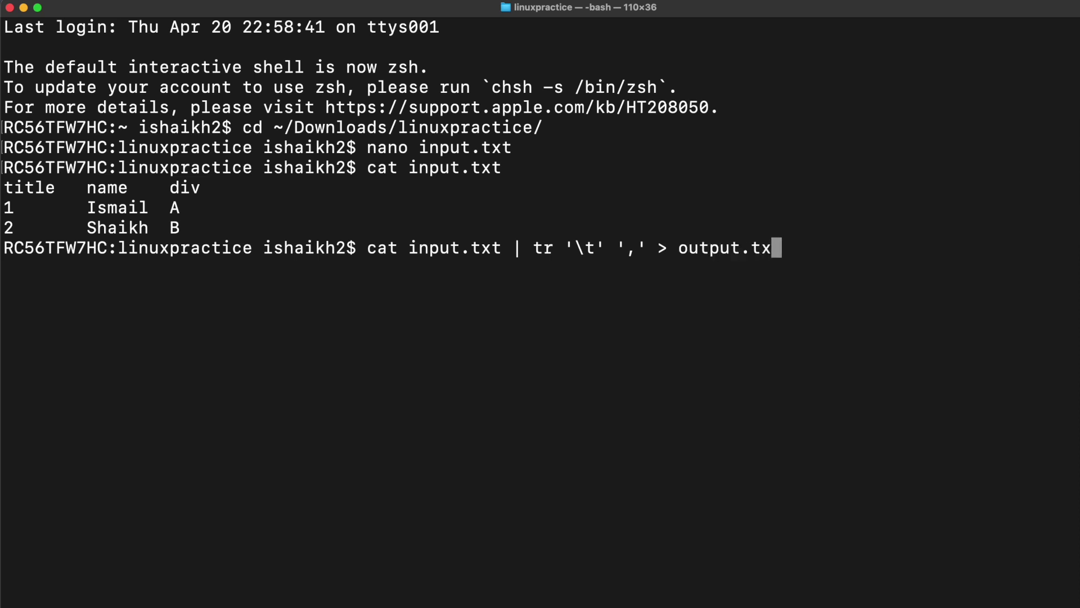
{"action": "type", "text": "t"}
Point out cat, the pipe, tr and its '\t' and ',' arguments in the typed pipeline.
{"action": "double_click", "coordinate": [370, 246]}
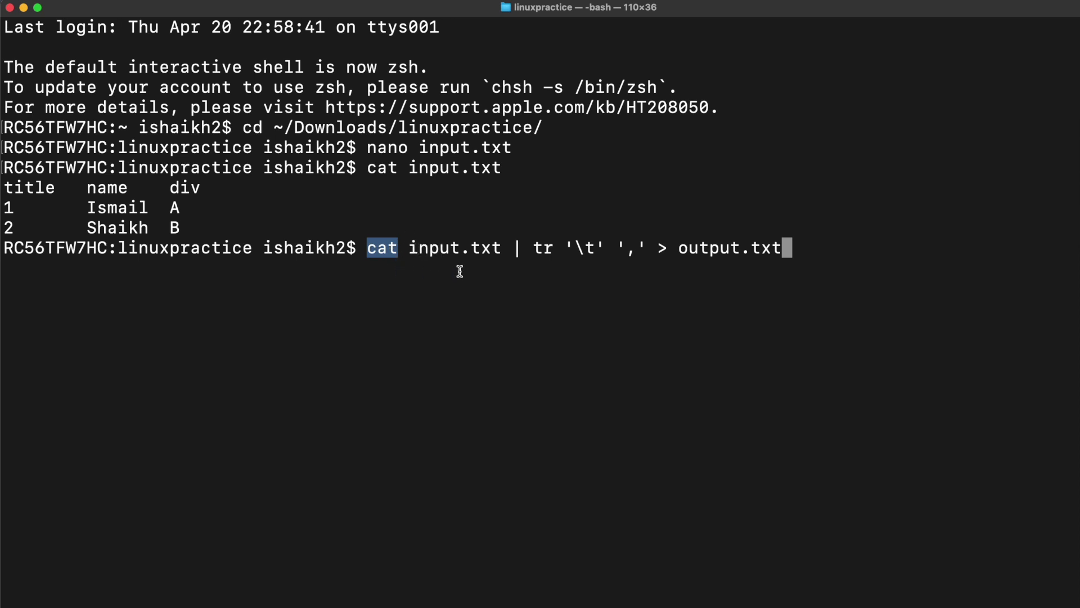
{"action": "double_click", "coordinate": [518, 249]}
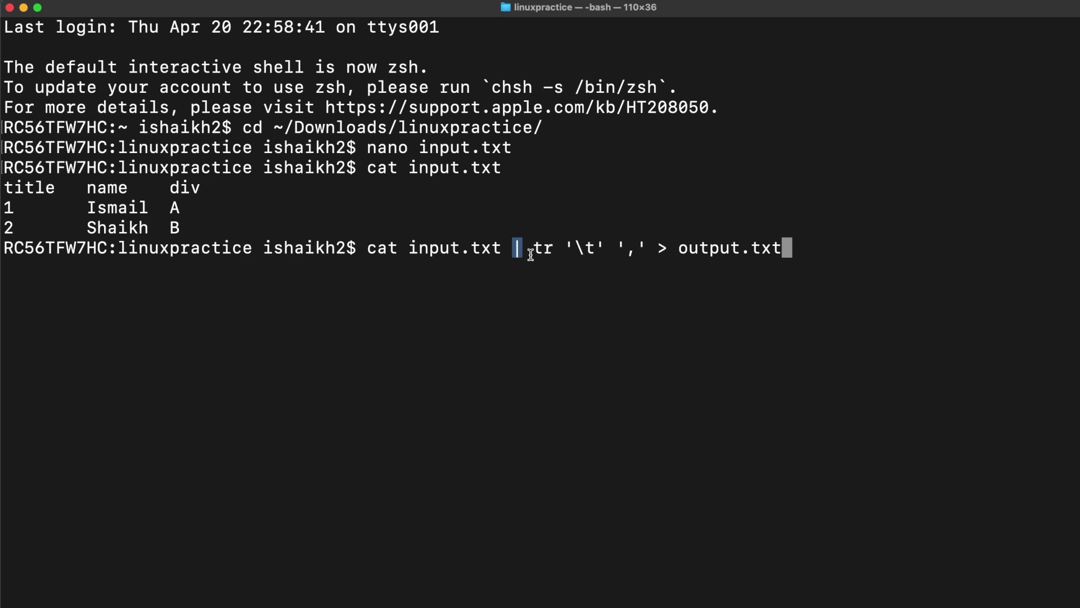
{"action": "double_click", "coordinate": [542, 247]}
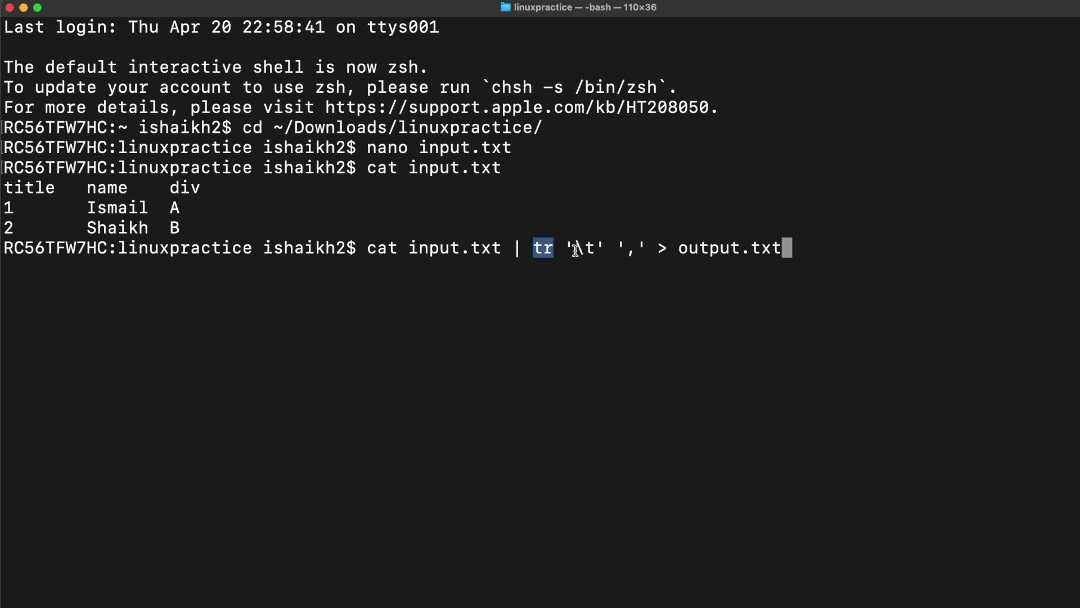
{"action": "left_click_drag", "start_coordinate": [617, 249], "coordinate": [652, 250]}
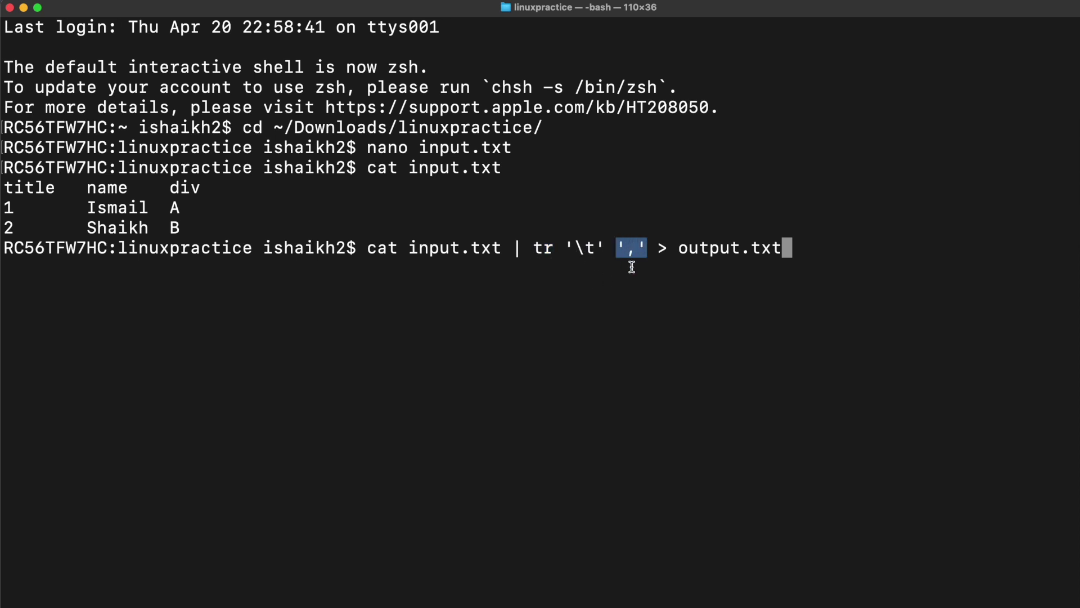
{"action": "left_click", "coordinate": [544, 247]}
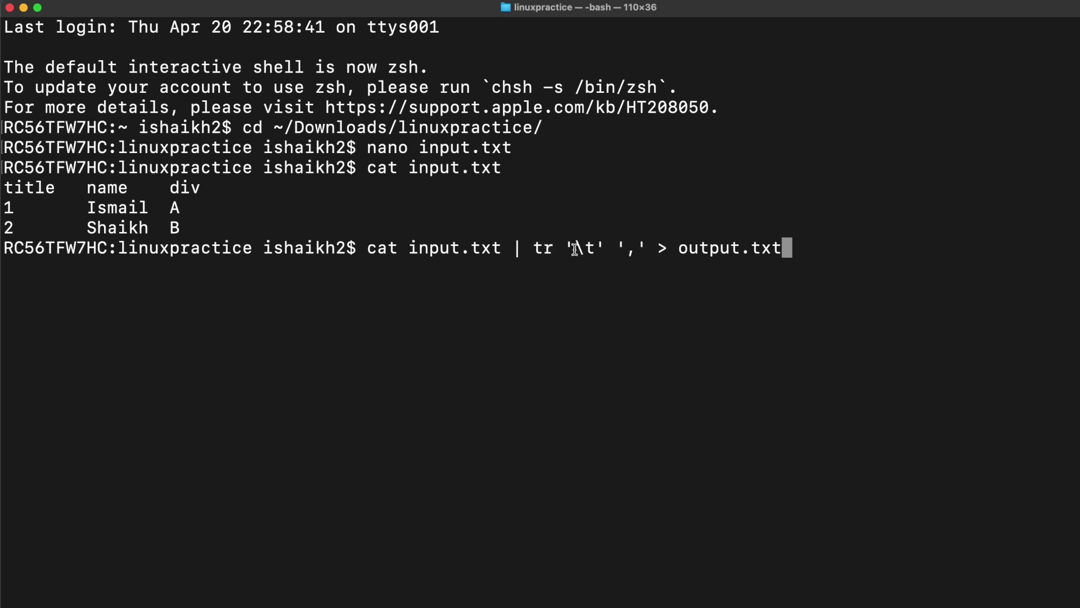
{"action": "left_click_drag", "start_coordinate": [565, 247], "coordinate": [597, 245]}
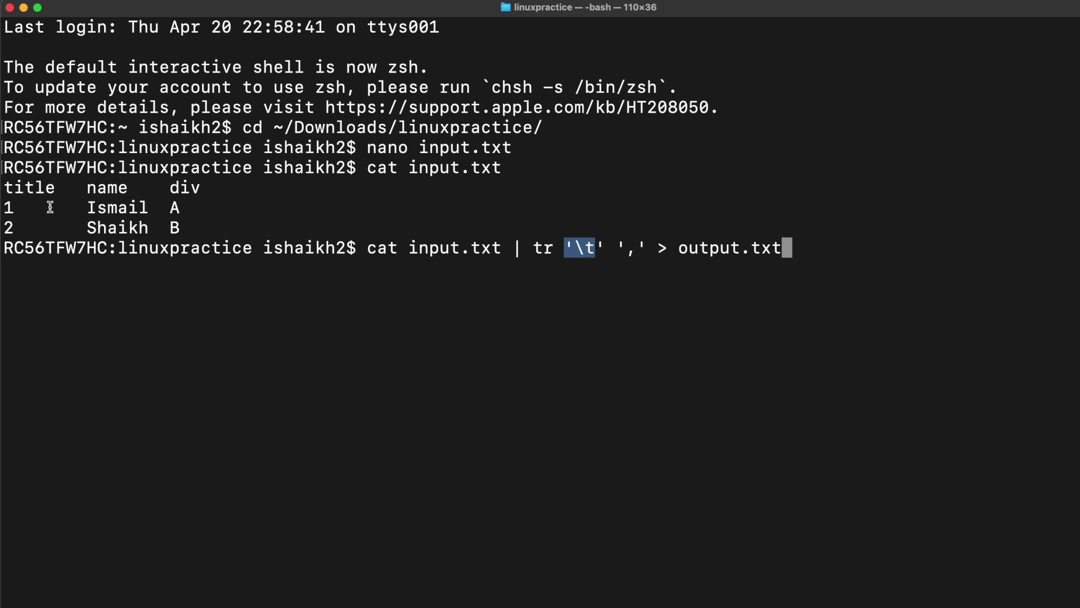
Point out the tab gaps in input.txt's rows and the > redirect toward the output file.
{"action": "left_click", "coordinate": [32, 208]}
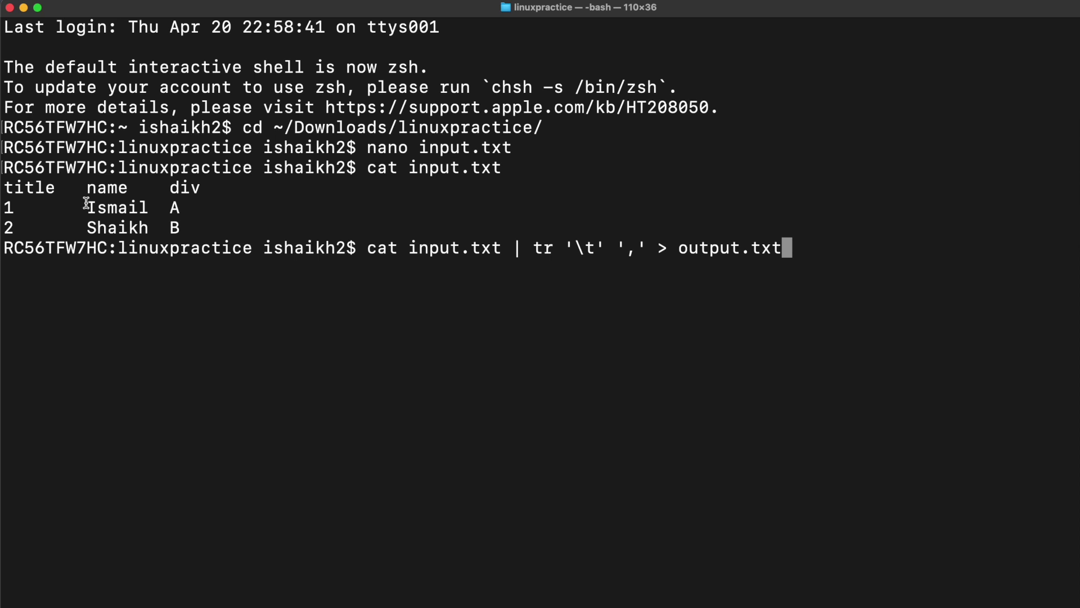
{"action": "double_click", "coordinate": [78, 208]}
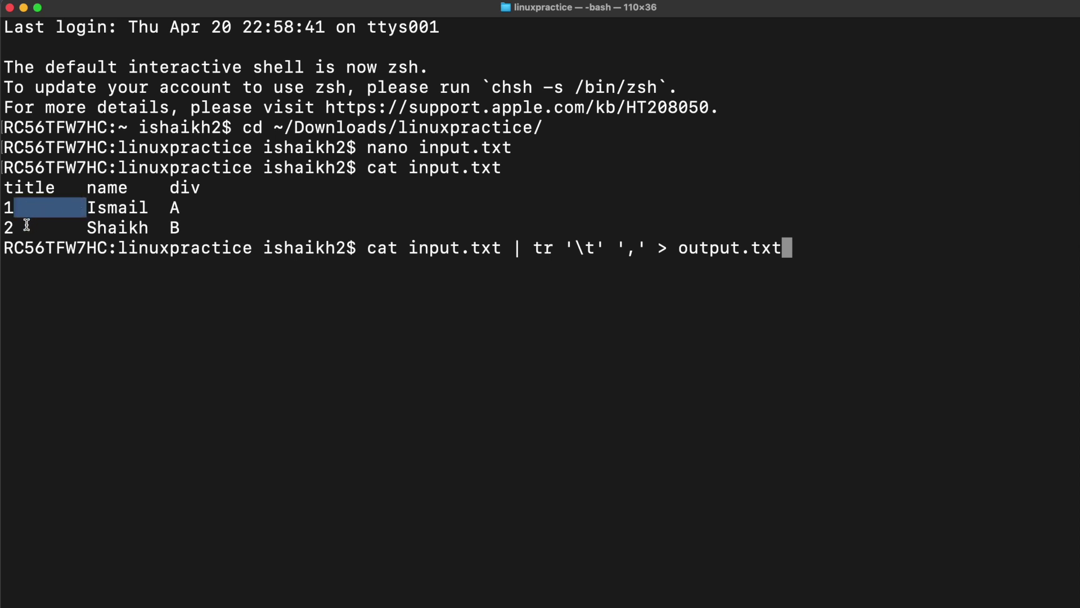
{"action": "left_click", "coordinate": [27, 225]}
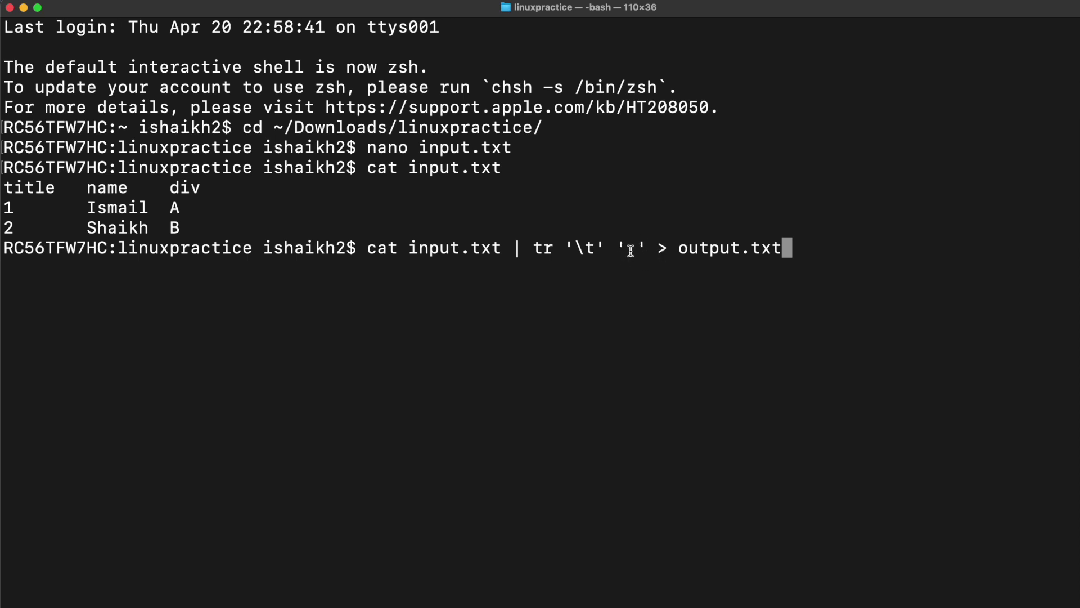
{"action": "double_click", "coordinate": [663, 250]}
{"action": "left_click_drag", "start_coordinate": [199, 223], "coordinate": [2, 188]}
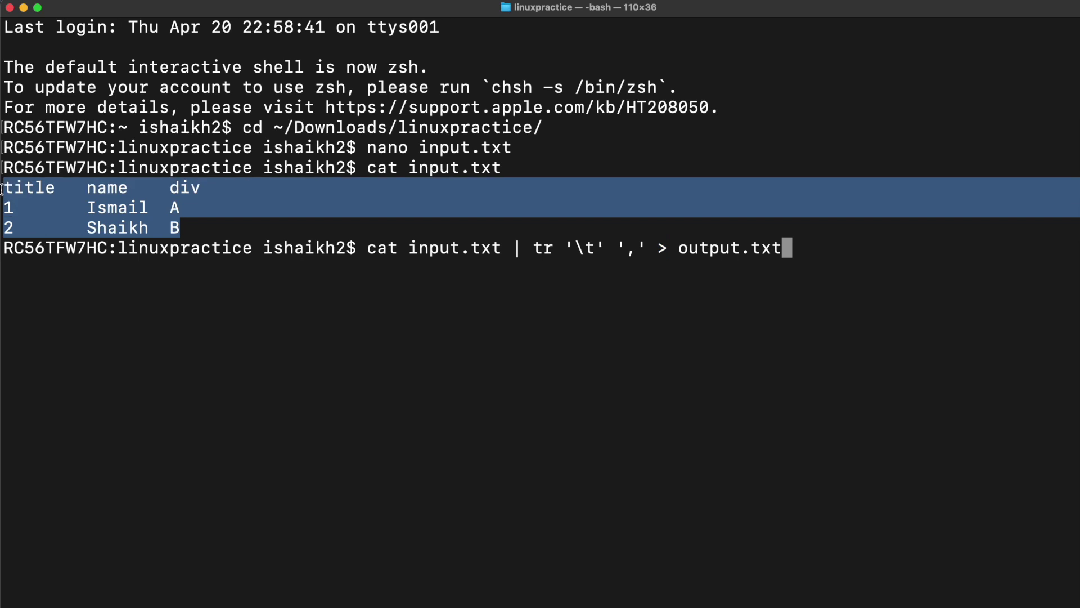
{"action": "left_click", "coordinate": [785, 250]}
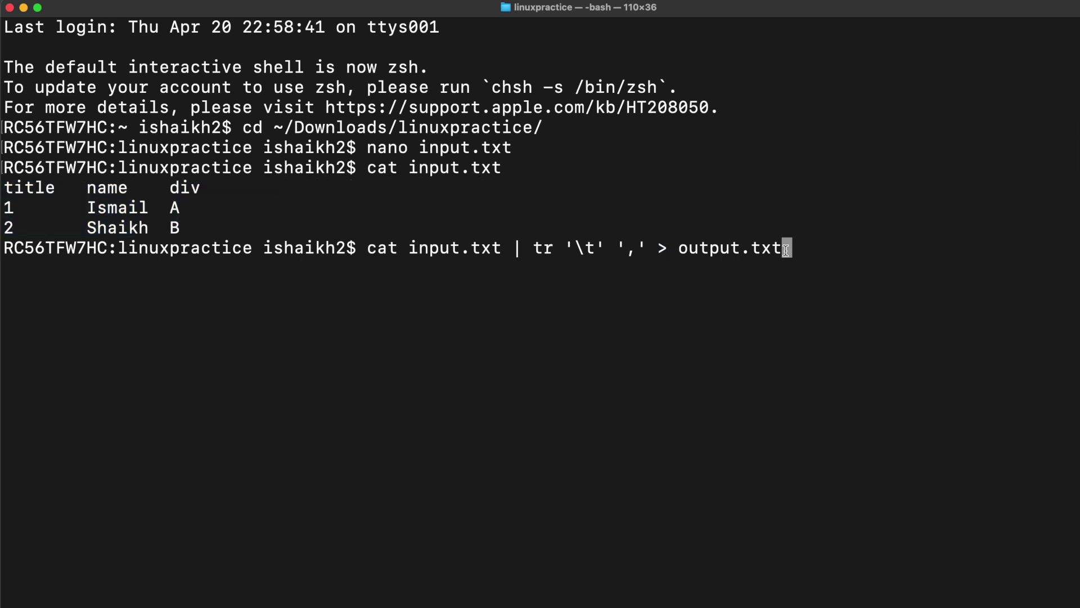
Run the tr pipeline into output.csv and cat it to show the comma-separated header and rows.
{"action": "key", "text": "BackSpace"}
{"action": "key", "text": "BackSpace"}
{"action": "key", "text": "BackSpace"}
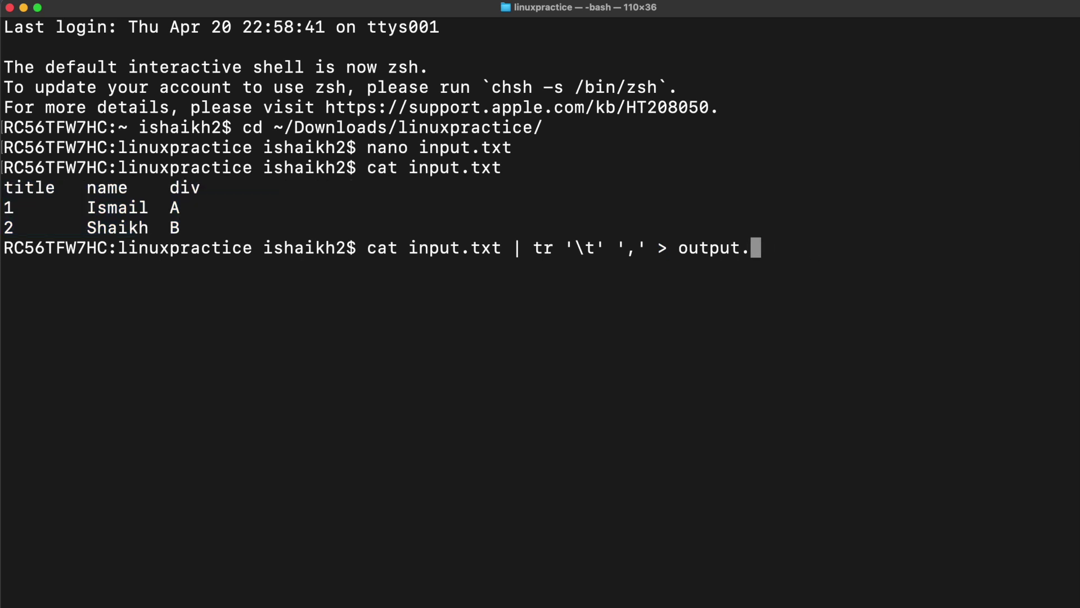
{"action": "type", "text": "cs"}
{"action": "type", "text": "v"}
{"action": "key", "text": "Return"}
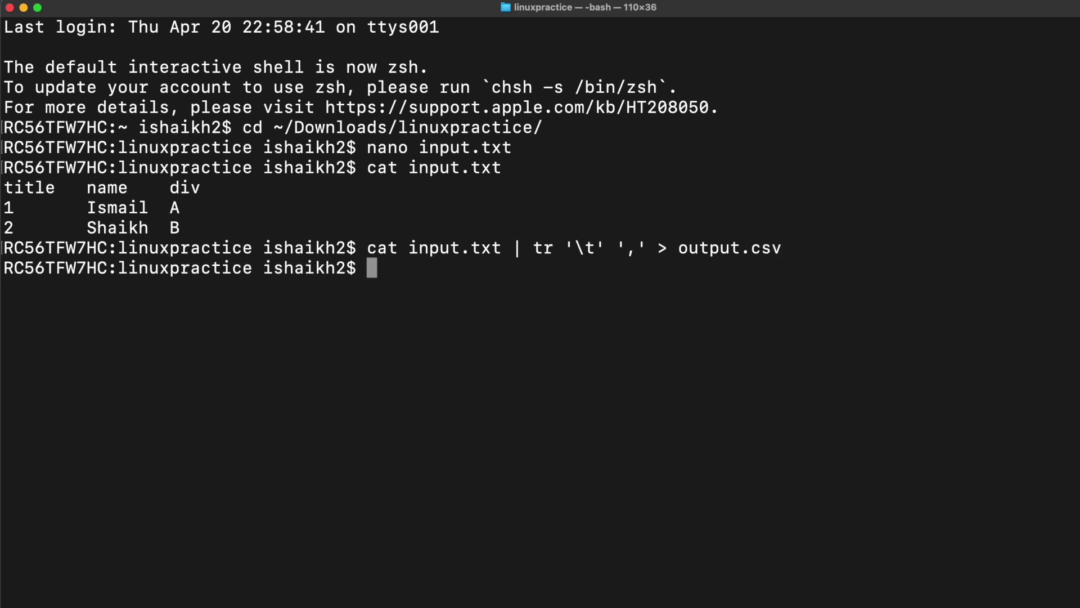
{"action": "type", "text": "c"}
{"action": "type", "text": "at out"}
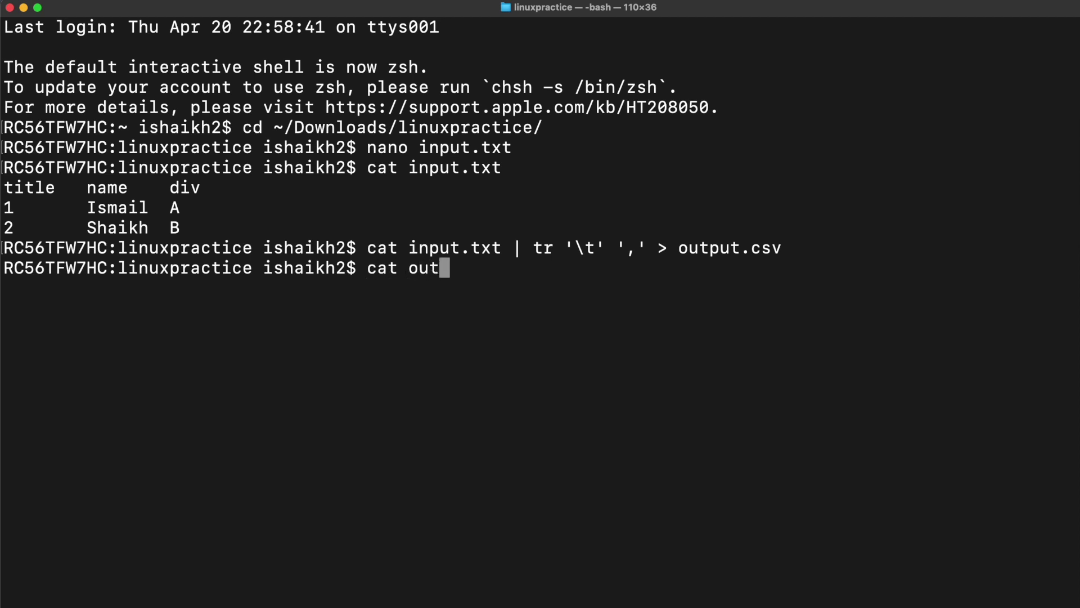
{"action": "type", "text": "pUT"}
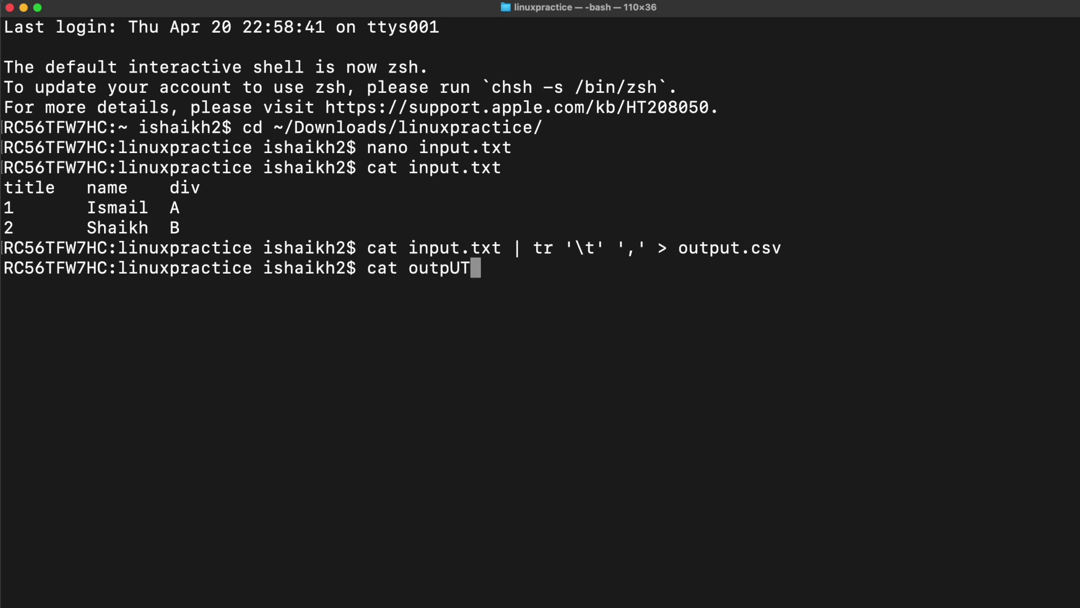
{"action": "type", "text": "."}
{"action": "key", "text": "BackSpace"}
{"action": "key", "text": "BackSpace"}
{"action": "key", "text": "BackSpace"}
{"action": "type", "text": "urt."}
{"action": "key", "text": "BackSpace"}
{"action": "key", "text": "BackSpace"}
{"action": "key", "text": "BackSpace"}
{"action": "type", "text": "t.csv"}
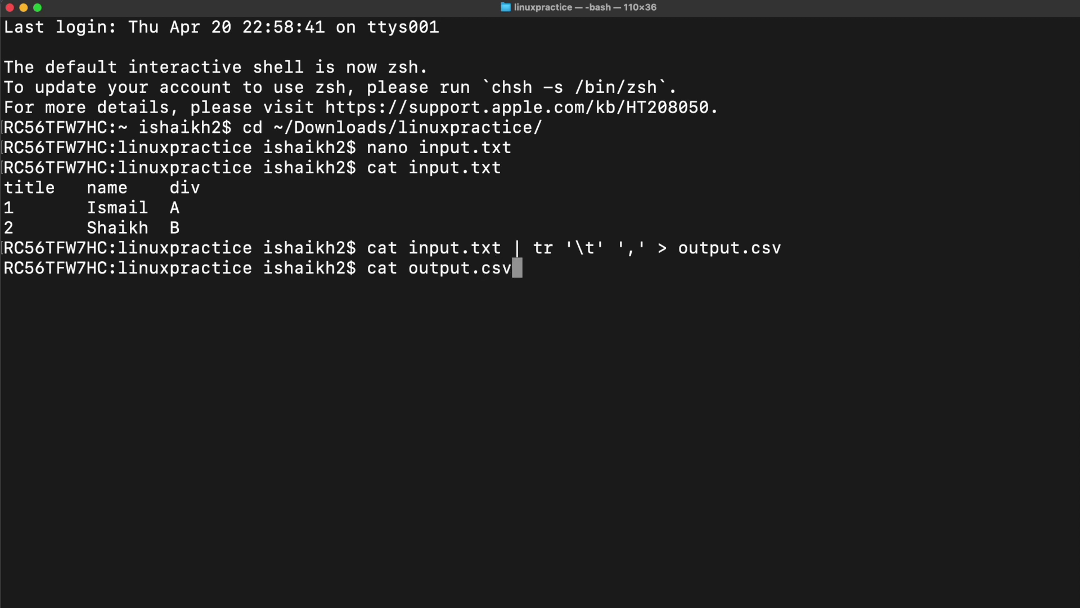
{"action": "key", "text": "Return"}
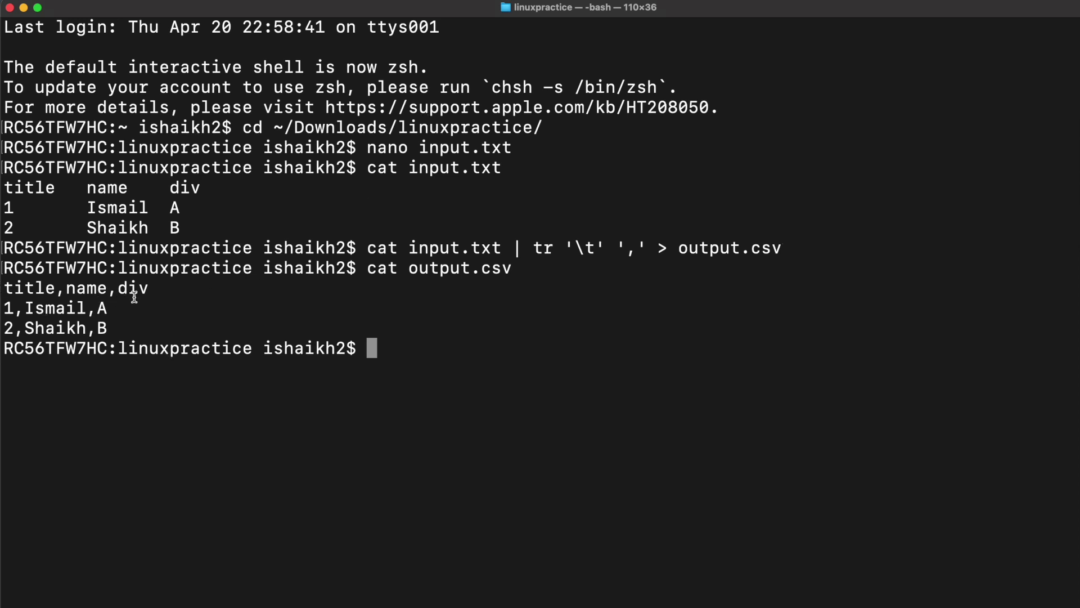
Point out the commas in the output rows, the three converted lines and the output.csv name.
{"action": "double_click", "coordinate": [90, 310]}
{"action": "double_click", "coordinate": [19, 310]}
{"action": "left_click_drag", "start_coordinate": [103, 327], "coordinate": [3, 291]}
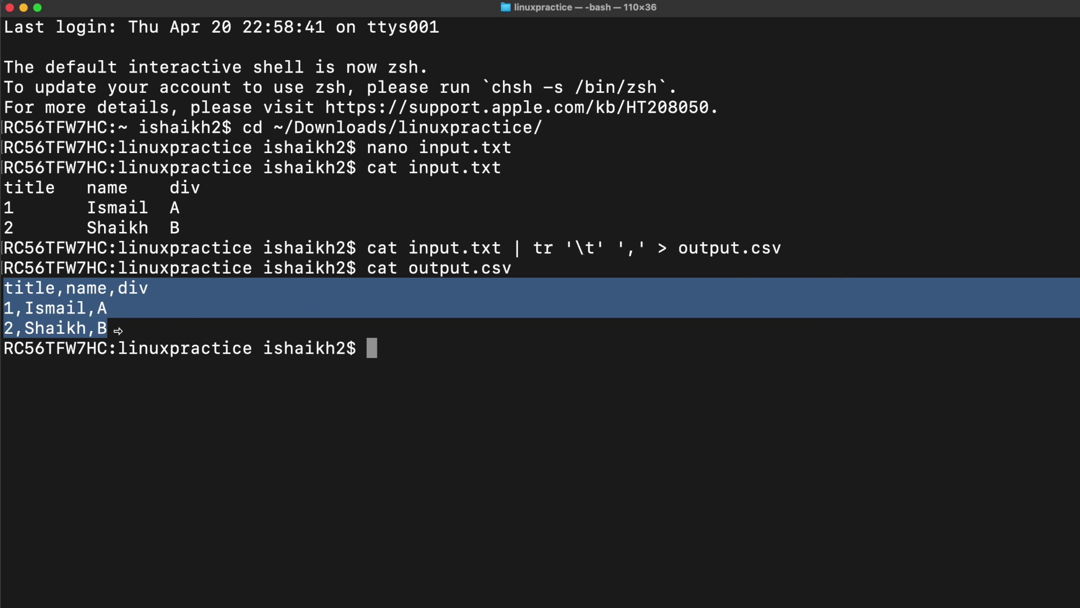
{"action": "left_click_drag", "start_coordinate": [118, 330], "coordinate": [4, 288]}
{"action": "left_click_drag", "start_coordinate": [512, 269], "coordinate": [407, 268]}
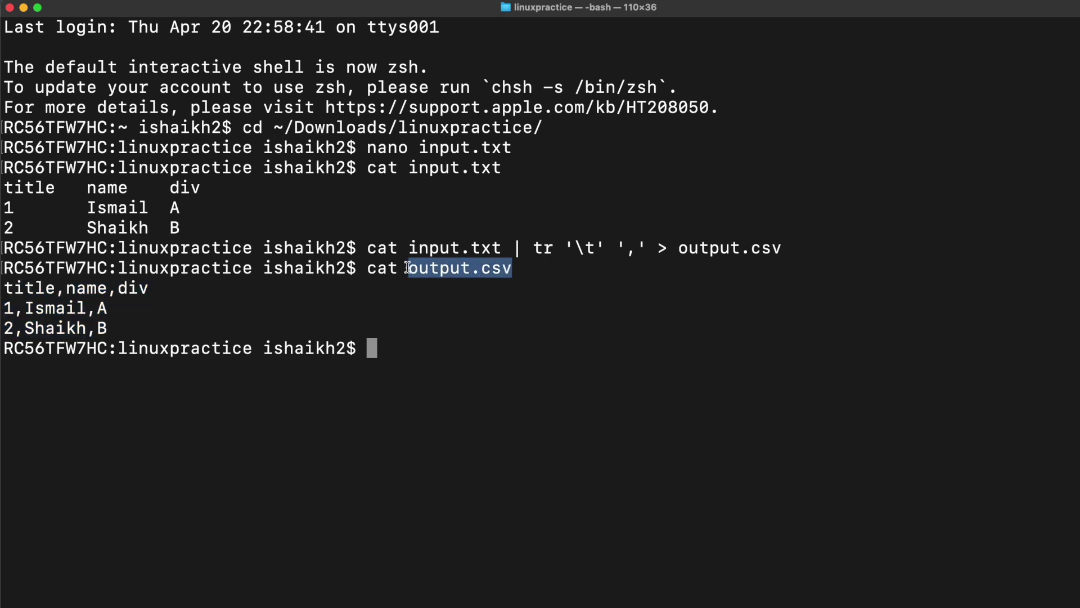
{"action": "left_click", "coordinate": [129, 306]}
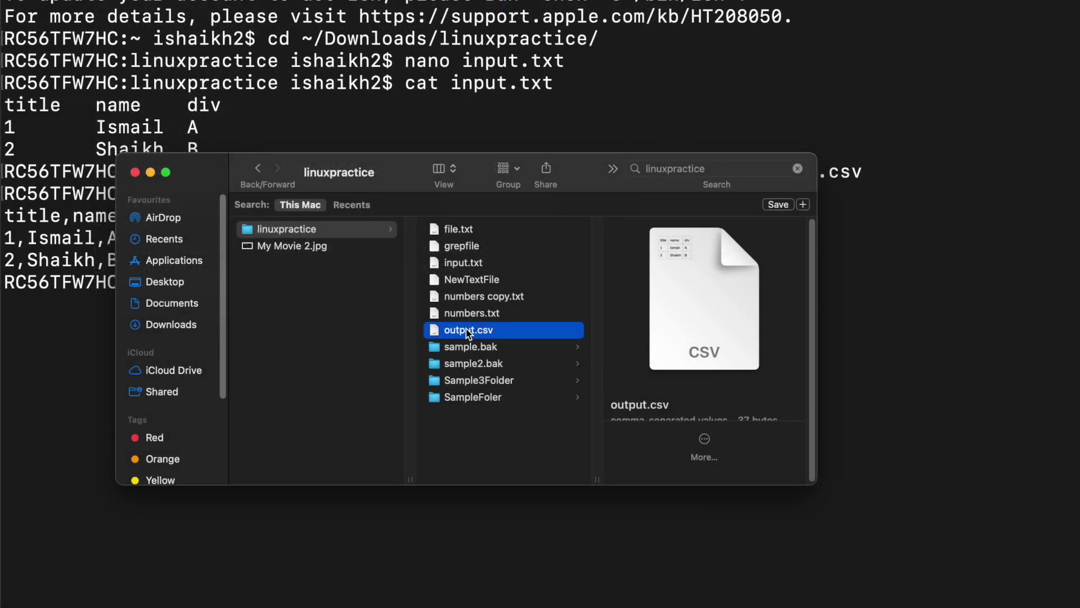
In Finder, open output.csv with Microsoft Excel via Open With.
{"action": "right_click", "coordinate": [467, 333]}
{"action": "mouse_move", "coordinate": [501, 353]}
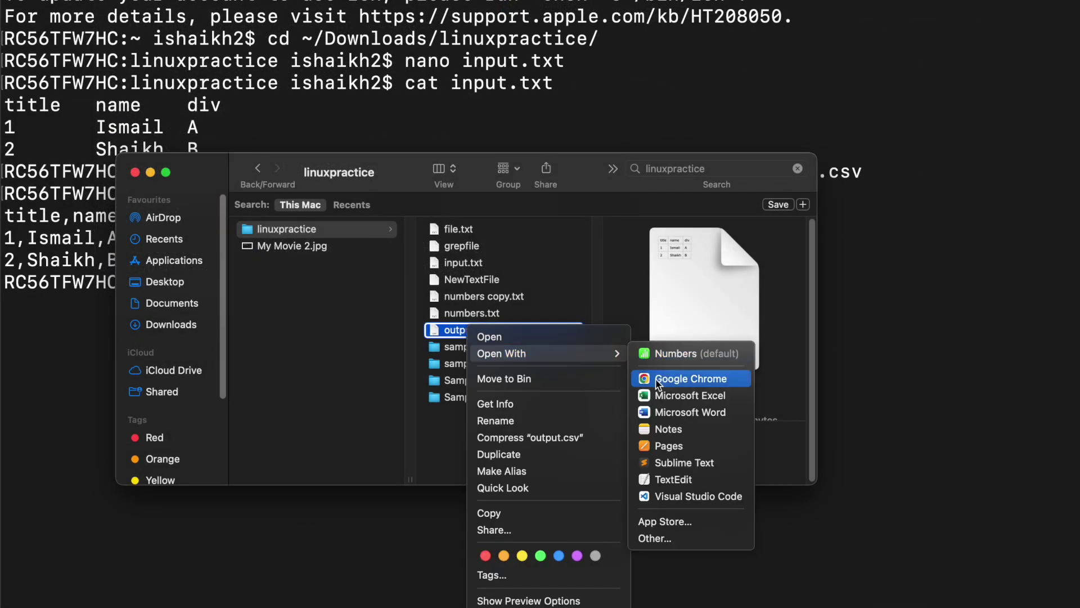
{"action": "left_click", "coordinate": [660, 395]}
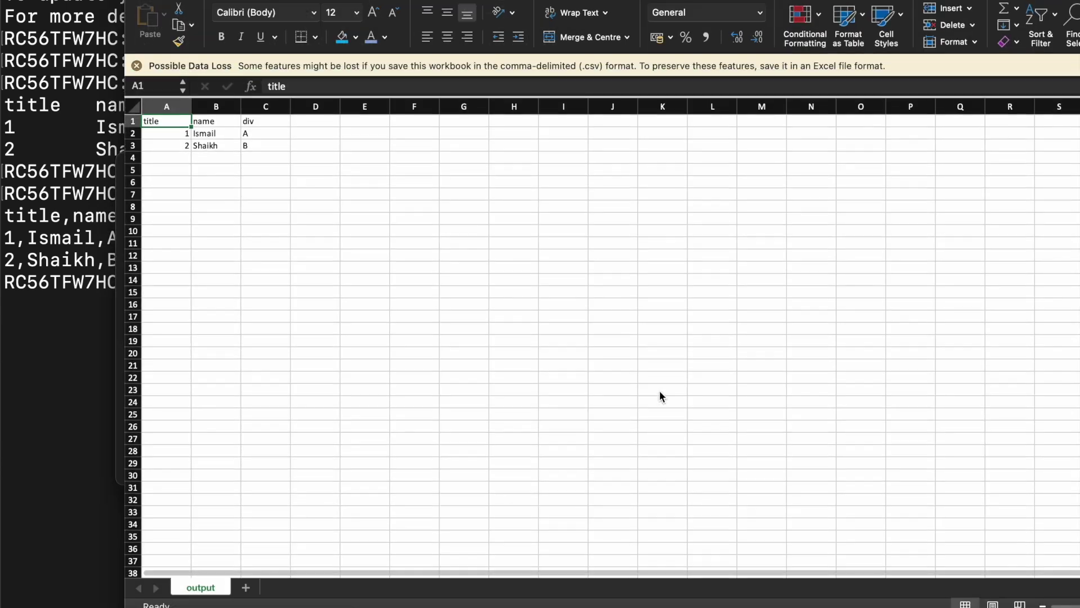
Select A1:C3 to confirm the data fills three columns, then close the workbook with Cmd+W.
{"action": "left_click", "coordinate": [175, 155]}
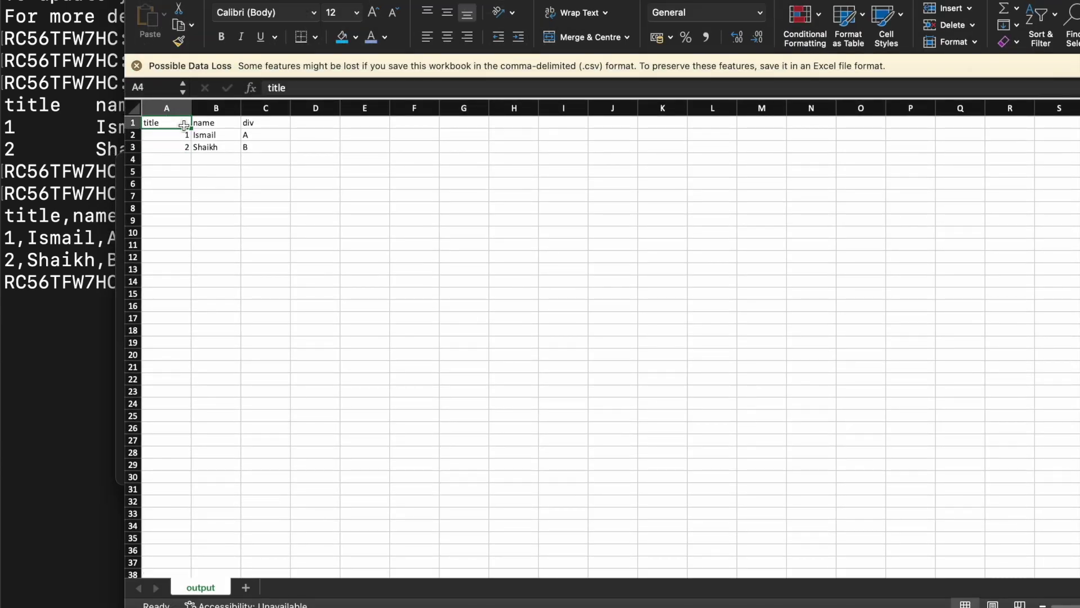
{"action": "left_click_drag", "start_coordinate": [183, 126], "coordinate": [258, 149]}
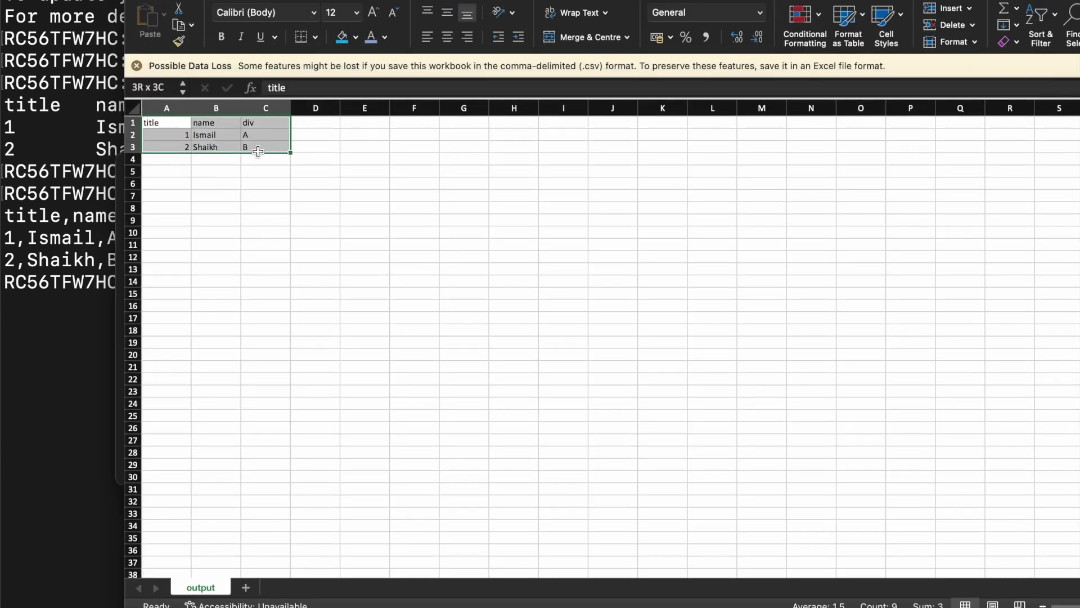
{"action": "left_click", "coordinate": [161, 160]}
{"action": "left_click", "coordinate": [161, 135]}
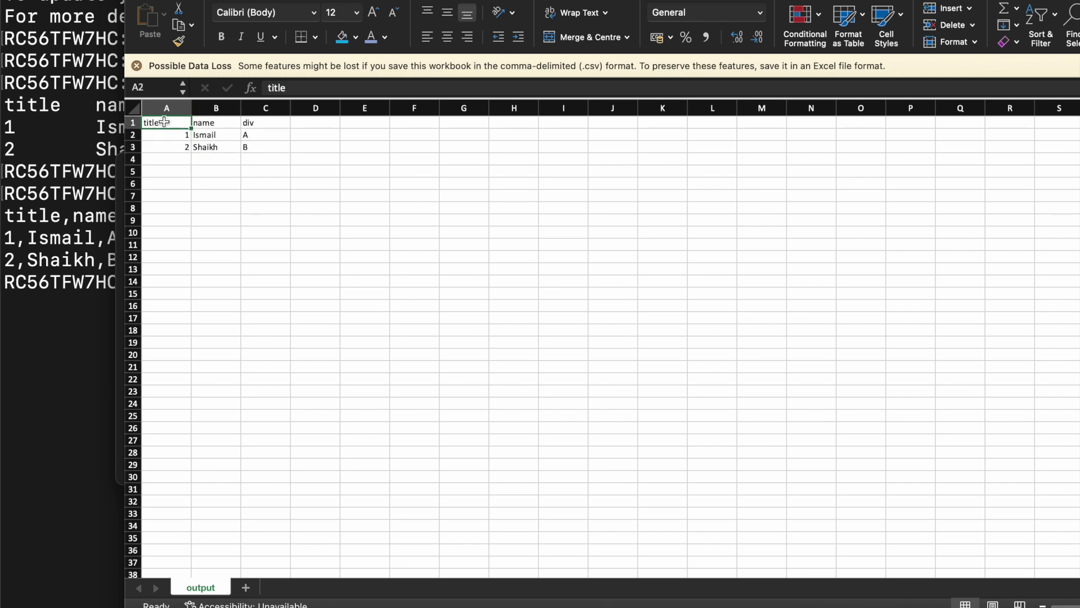
{"action": "left_click_drag", "start_coordinate": [164, 123], "coordinate": [248, 149]}
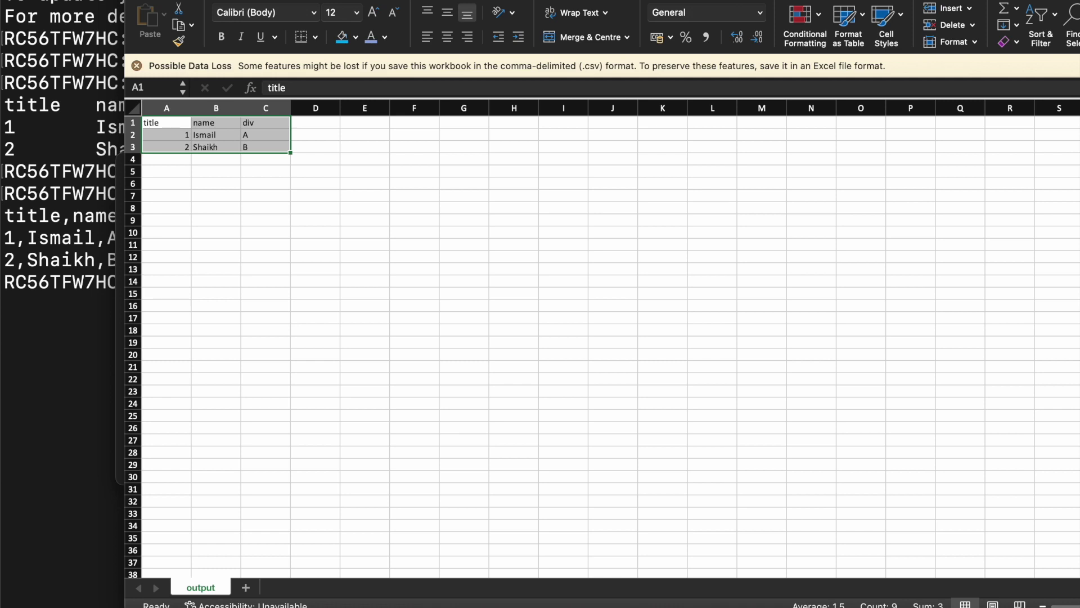
{"action": "key", "text": "super+w"}
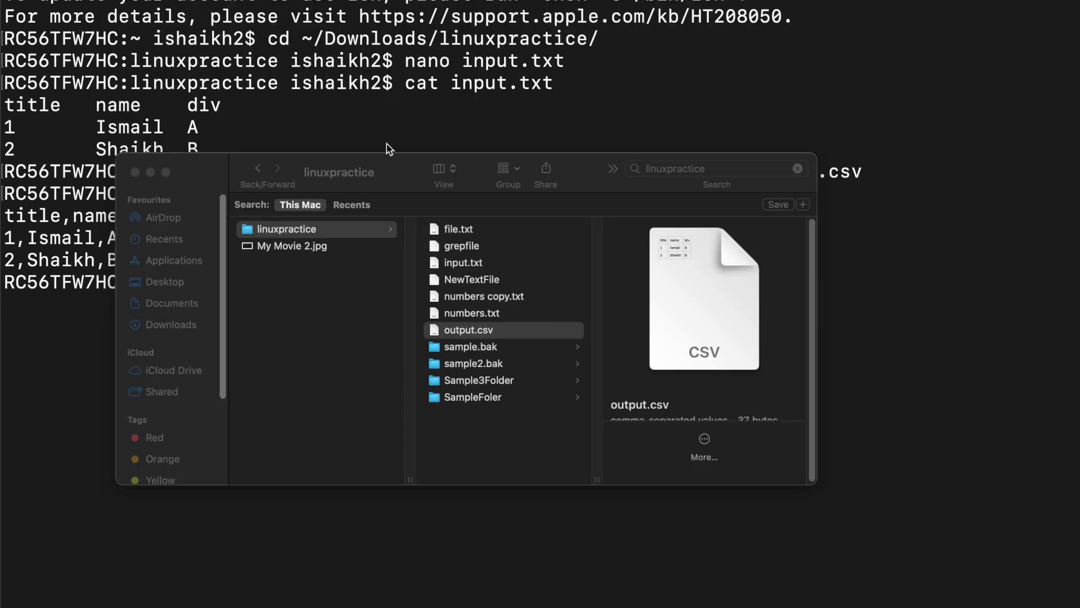